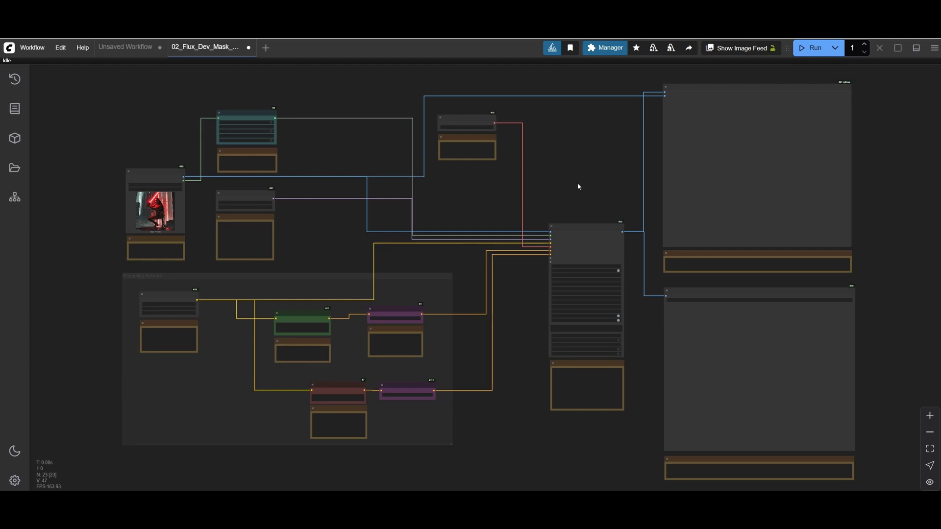
Examine the workflow's left part, from the MASK to SEGS and Load Diffusion Model nodes to the Load Image node's source picture
drag(358, 211, 498, 261)
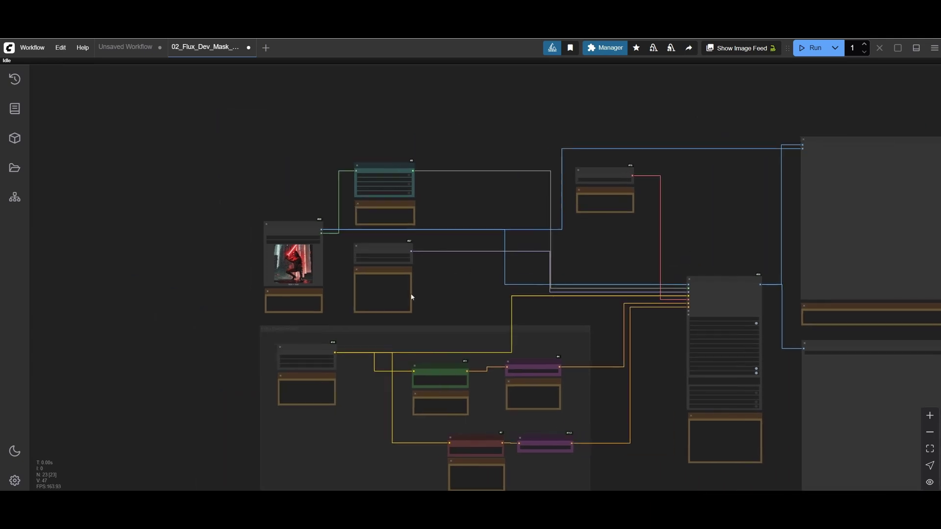
scroll(410, 295, up, 4)
drag(408, 182, 415, 223)
scroll(415, 223, up, 3)
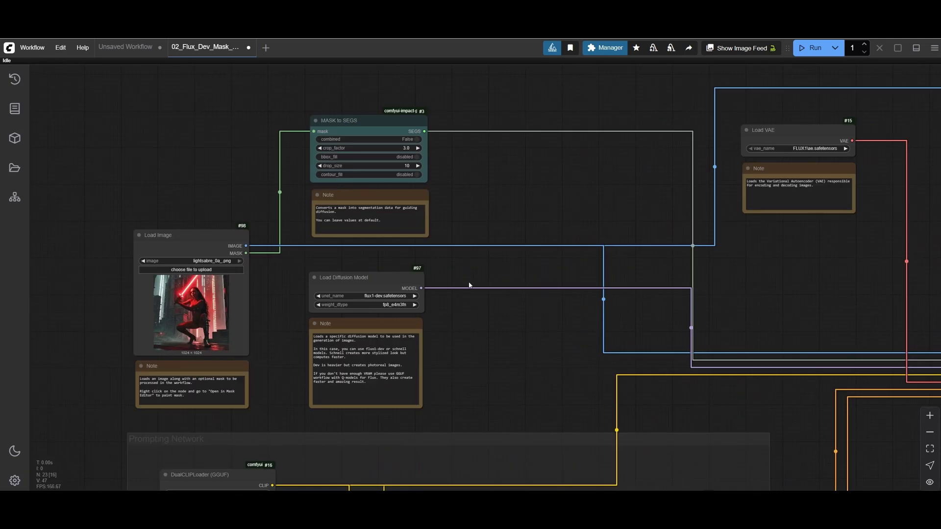
drag(469, 285, 659, 277)
scroll(658, 275, up, 5)
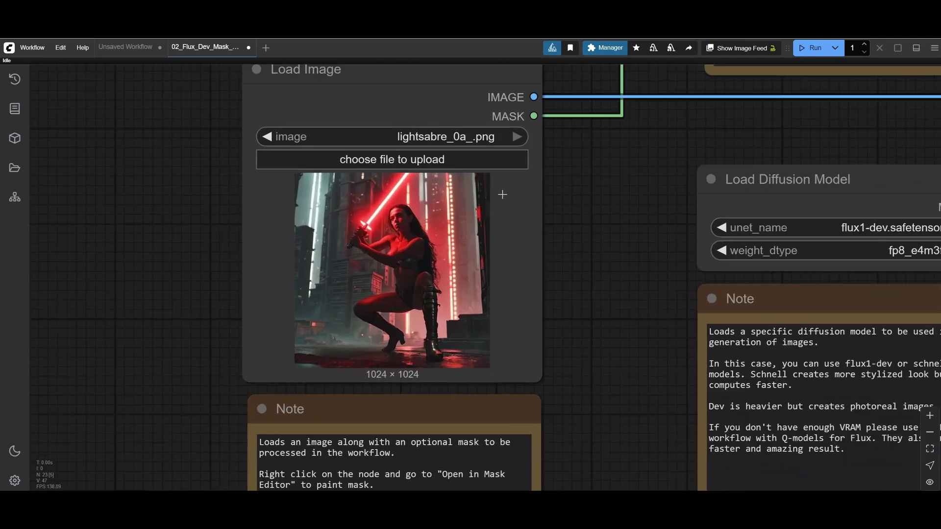
drag(531, 155, 530, 221)
scroll(551, 250, up, 3)
drag(509, 278, 587, 225)
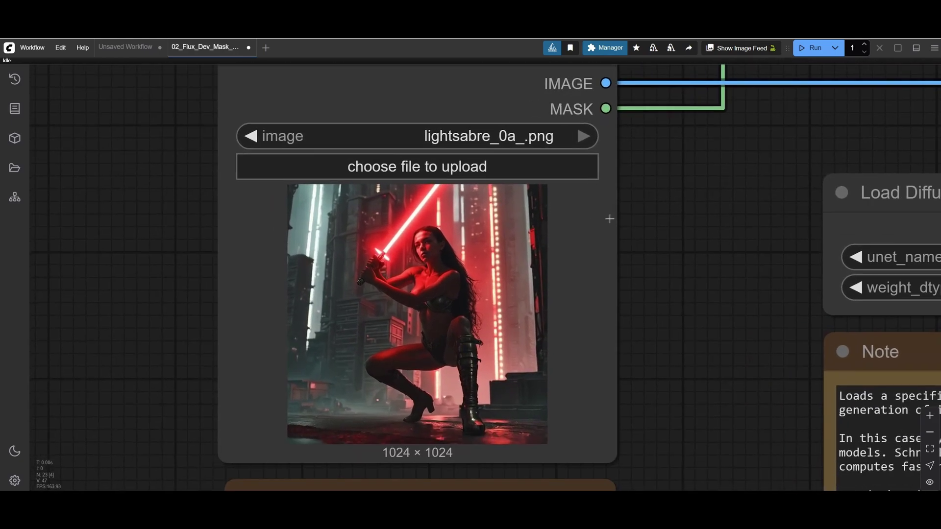
scroll(610, 218, up, 1)
scroll(611, 237, up, 1)
drag(618, 256, 607, 279)
scroll(624, 265, down, 2)
Open the Load Image picture in the mask editor, paint a mask over the hands gripping the lightsaber and save it
click(466, 111)
scroll(649, 296, down, 2)
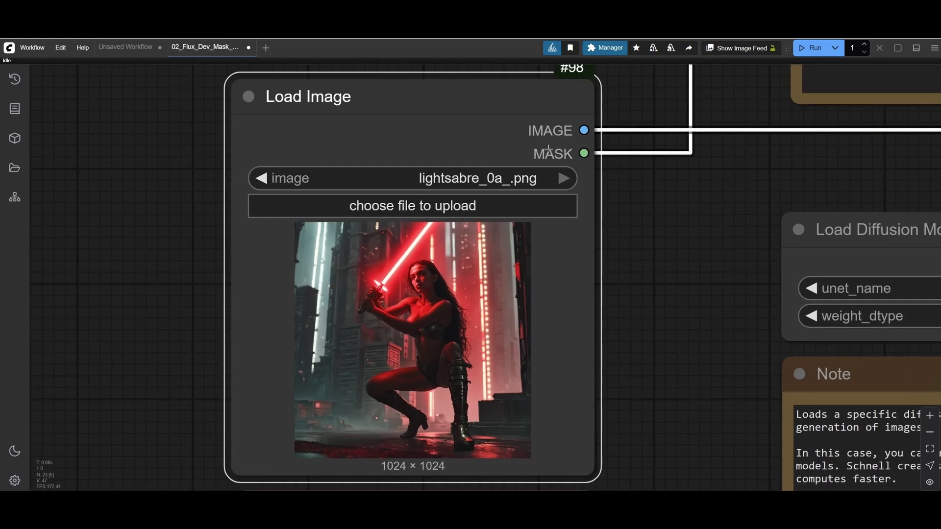
right_click(477, 79)
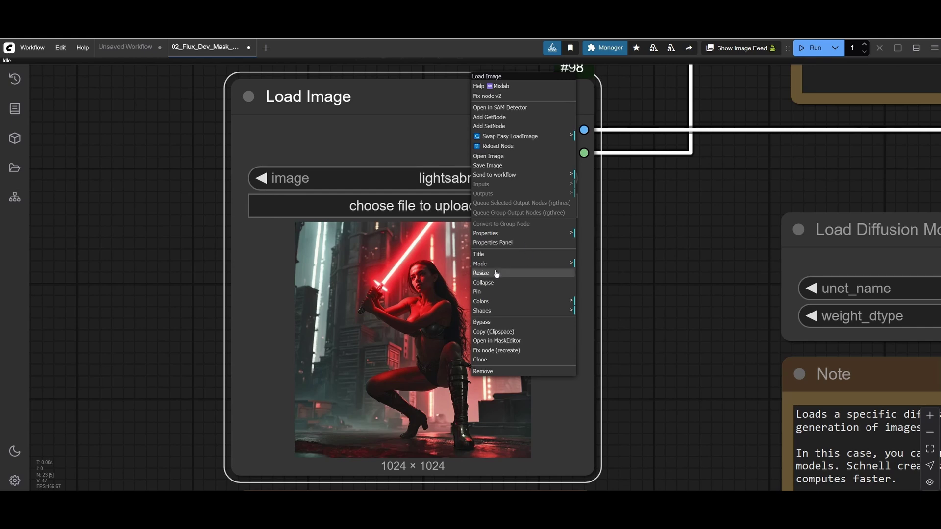
click(491, 346)
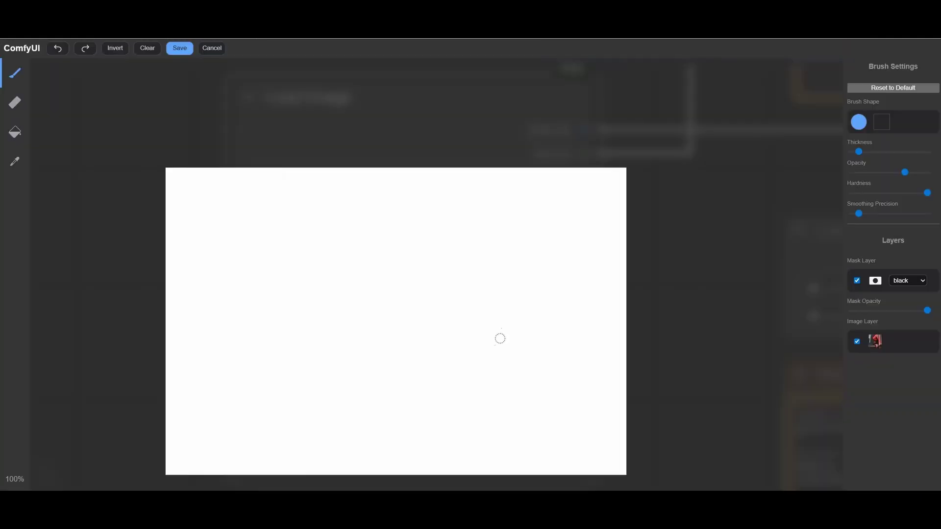
mouse_move(355, 206)
mouse_down()
mouse_move(356, 184)
mouse_move(362, 198)
mouse_move(346, 219)
mouse_move(361, 190)
mouse_move(376, 186)
mouse_move(351, 215)
mouse_move(339, 214)
mouse_move(351, 195)
mouse_move(345, 215)
mouse_move(366, 206)
mouse_move(377, 193)
mouse_move(368, 185)
mouse_move(359, 208)
mouse_up()
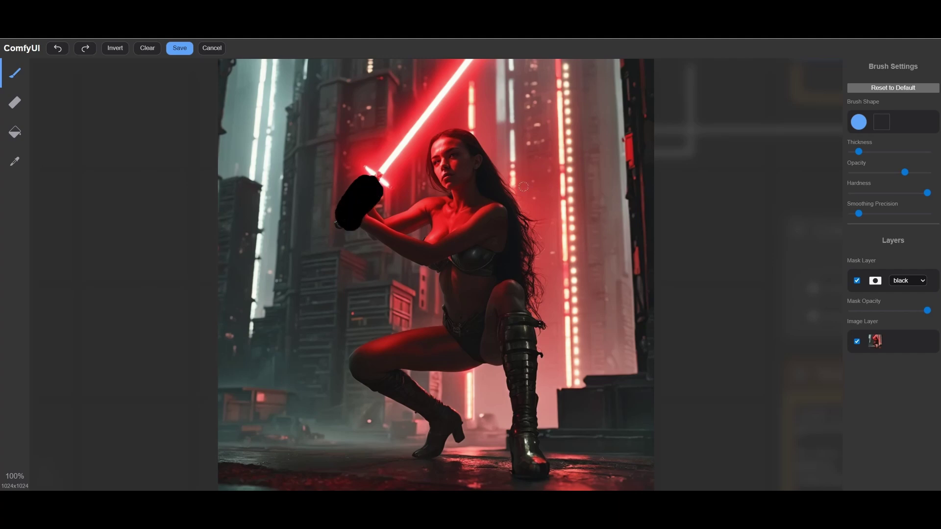
click(179, 48)
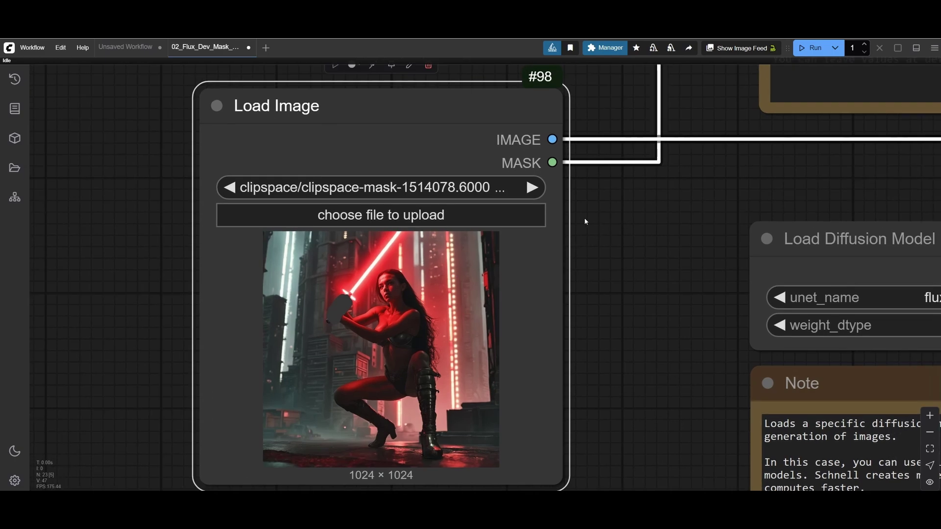
Examine the MASK to SEGS node, its settings and its note, and highlight its connections
scroll(631, 244, down, 8)
drag(676, 227, 399, 389)
scroll(453, 322, up, 4)
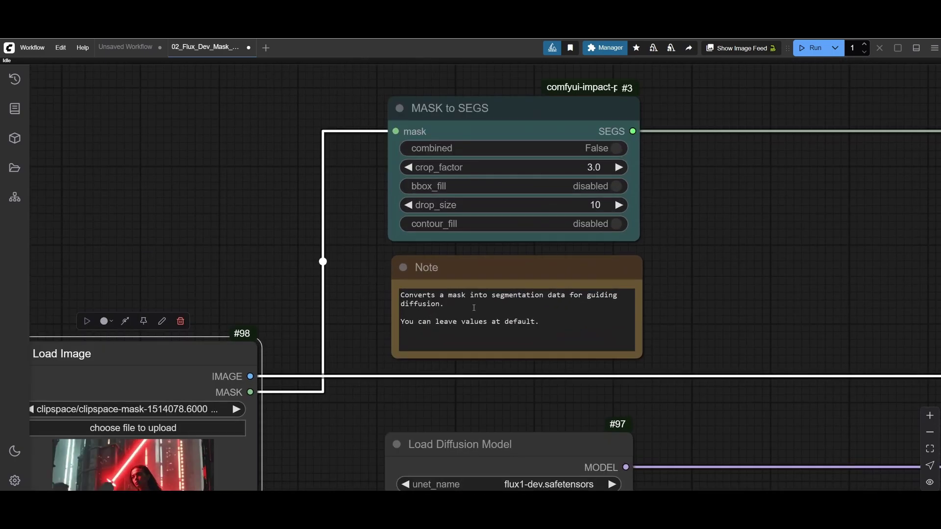
scroll(495, 247, up, 1)
drag(495, 247, 423, 296)
drag(639, 245, 622, 257)
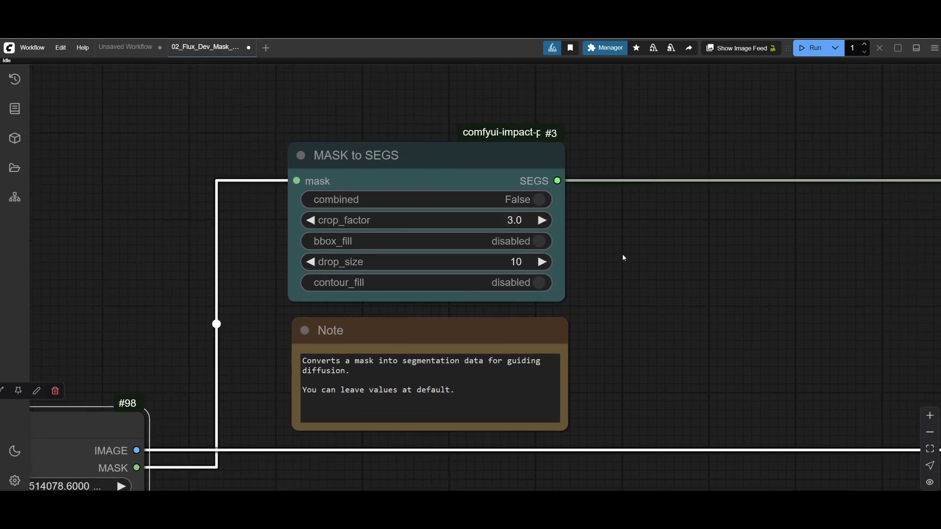
click(484, 159)
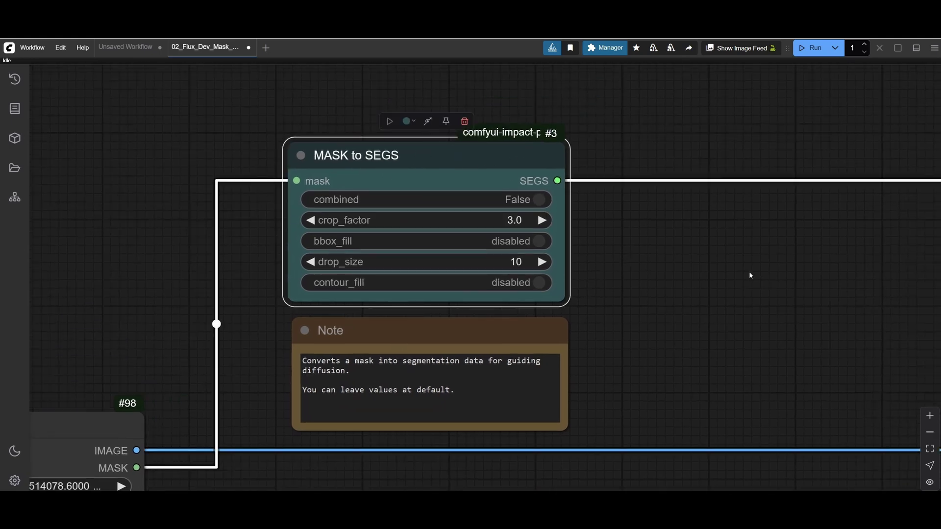
Follow the SEGS output of the MASK to SEGS node to the Detailer (SEGS) node and highlight that node's connections
drag(787, 290, 704, 292)
scroll(704, 292, down, 4)
drag(807, 324, 535, 285)
scroll(535, 286, down, 4)
drag(669, 298, 516, 231)
scroll(516, 230, up, 6)
click(604, 179)
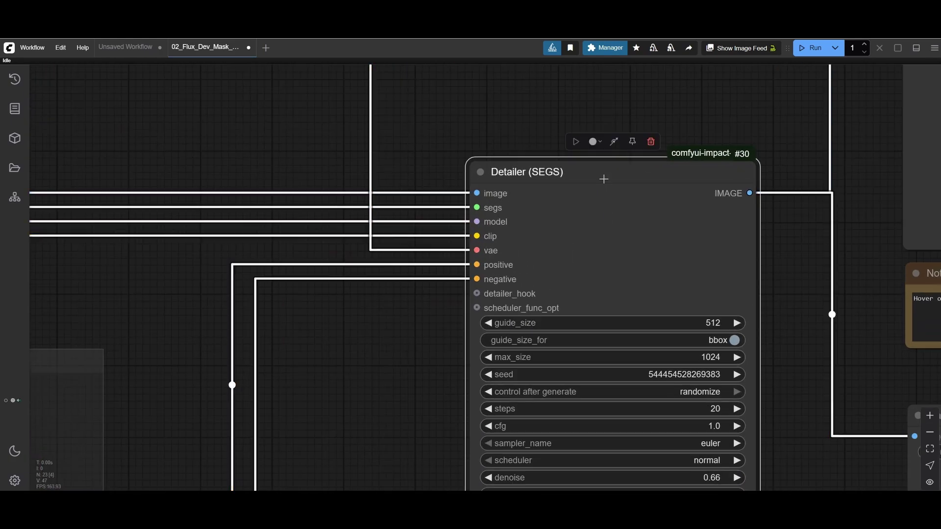
Examine the Detailer (SEGS) node's description, its inputs and its settings such as guide_size and max_size
drag(714, 314, 630, 209)
drag(642, 162, 628, 218)
scroll(630, 223, up, 1)
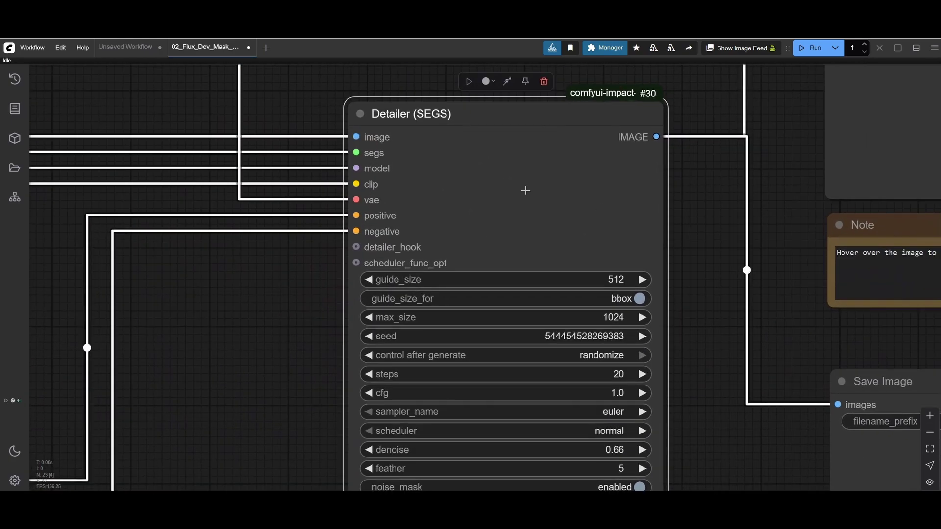
scroll(526, 191, up, 2)
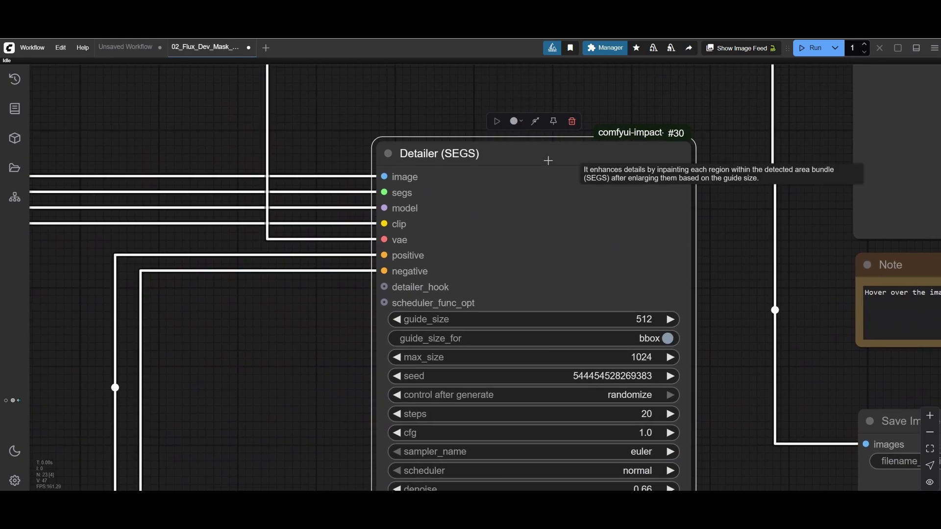
scroll(686, 381, up, 3)
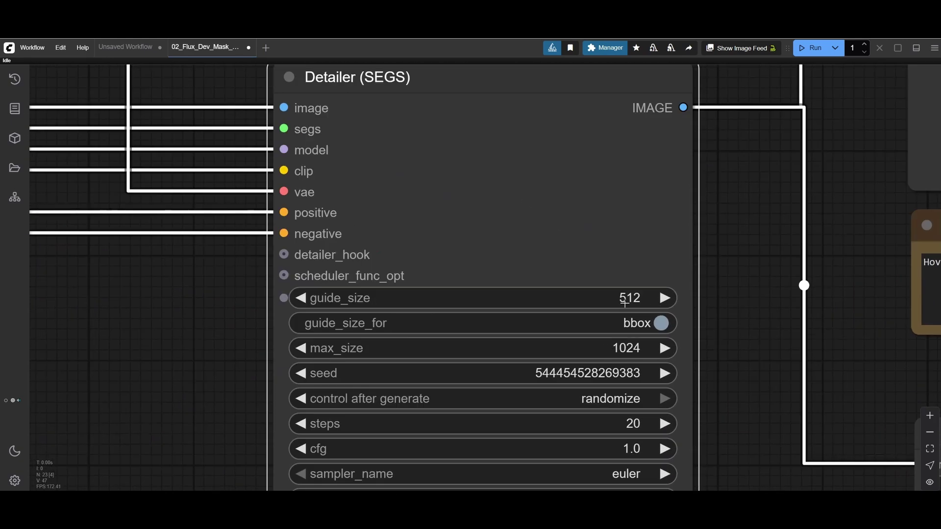
drag(220, 302, 276, 314)
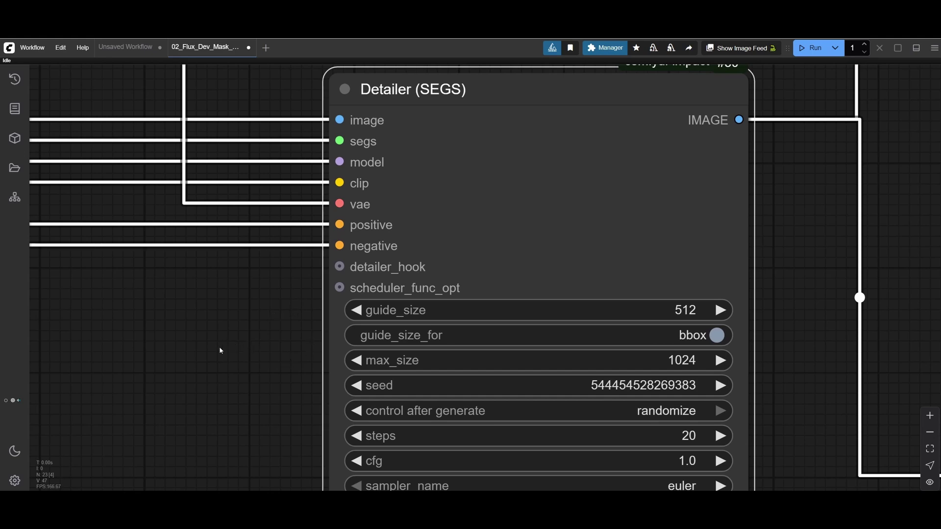
Trace the Detailer (SEGS) connections back to the Load Image node and inspect its masked picture up close
drag(249, 294, 479, 366)
scroll(328, 343, down, 5)
drag(328, 343, 860, 428)
drag(198, 279, 706, 335)
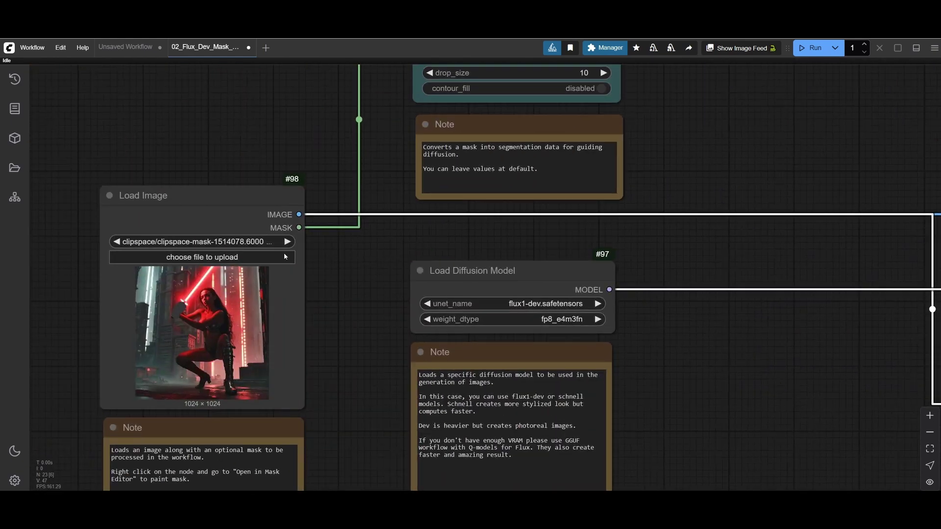
drag(343, 255, 601, 188)
scroll(487, 274, up, 11)
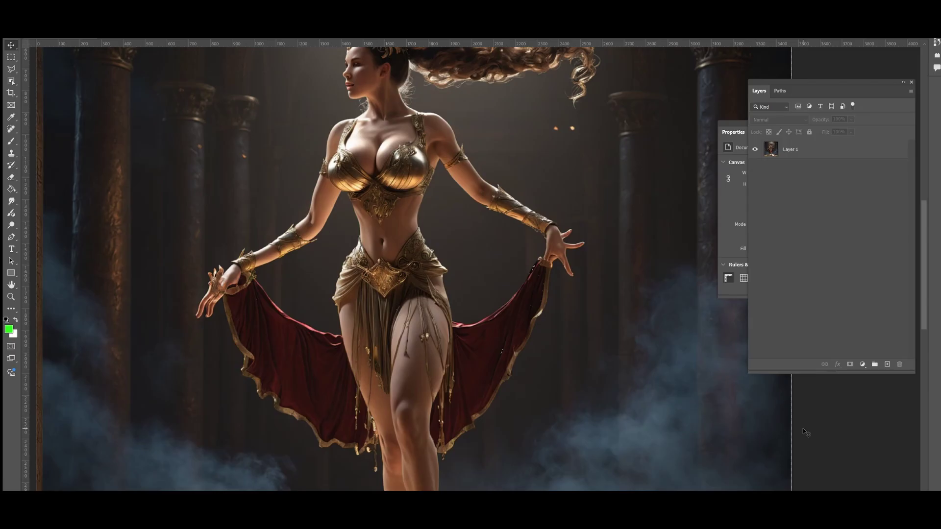
Switch to Photoshop with the gold-costumed dancer image and briefly view the Photopea website as an alternative editor
click(454, 420)
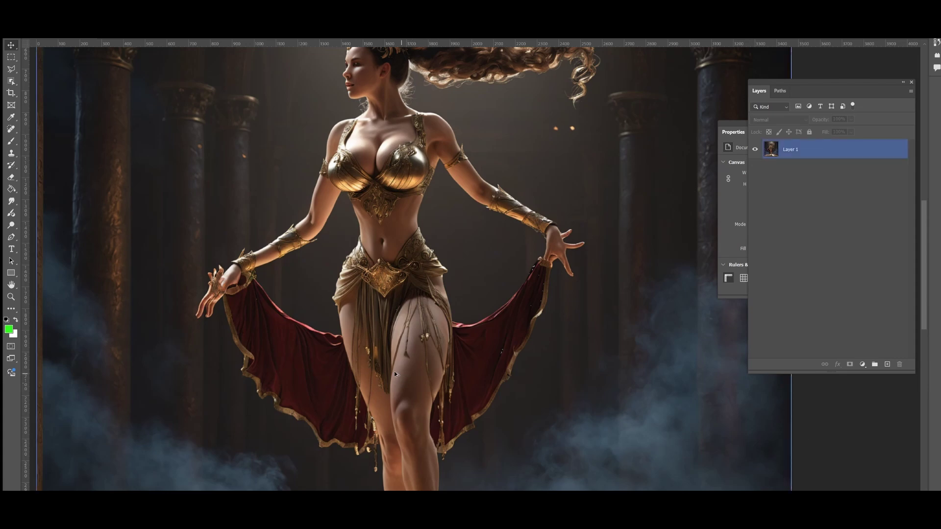
drag(455, 90, 517, 117)
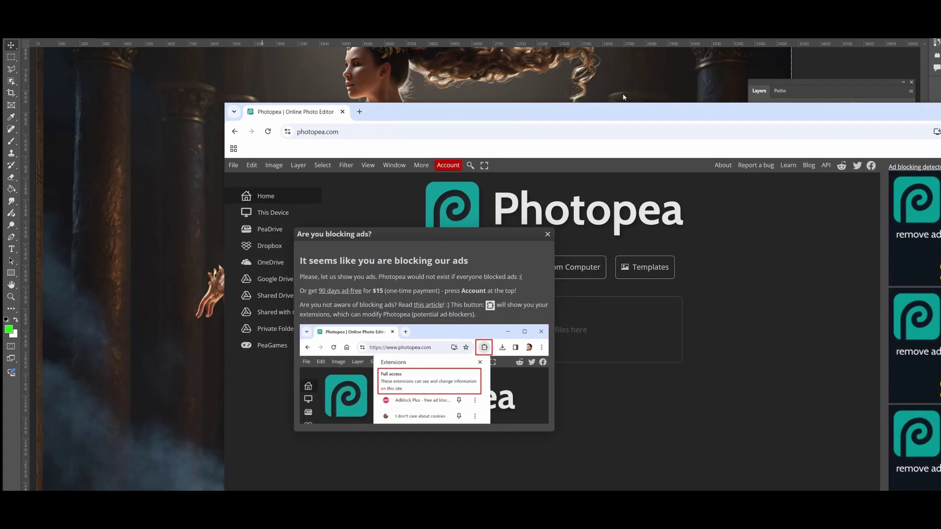
drag(669, 116, 386, 162)
click(639, 155)
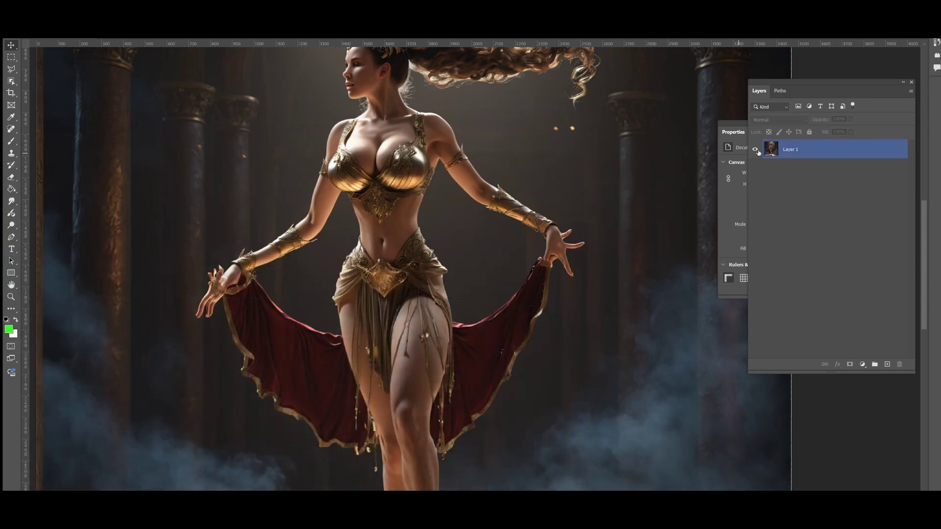
Paint out the two outstretched upper fingers of the dancer's hand on the image's right side with the Brush, using the sampled background colour
scroll(618, 266, up, 5)
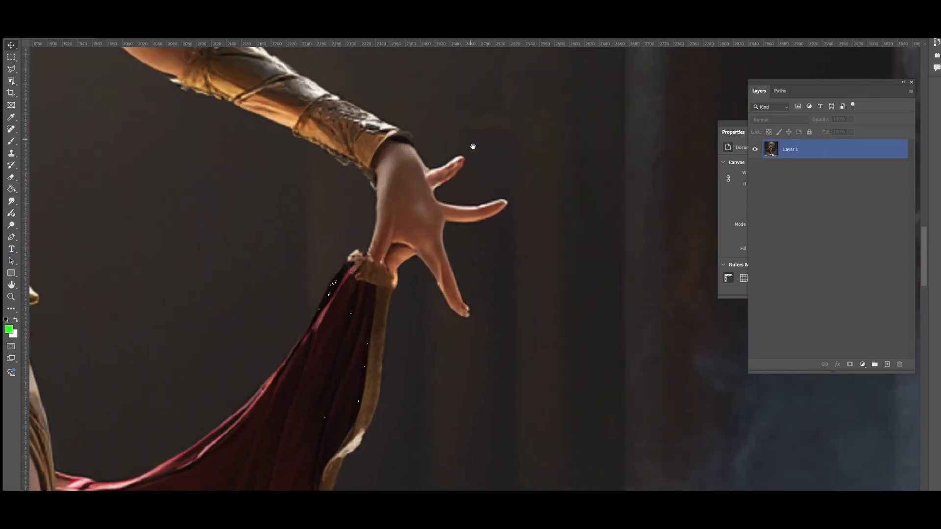
drag(473, 147, 510, 231)
scroll(482, 296, up, 2)
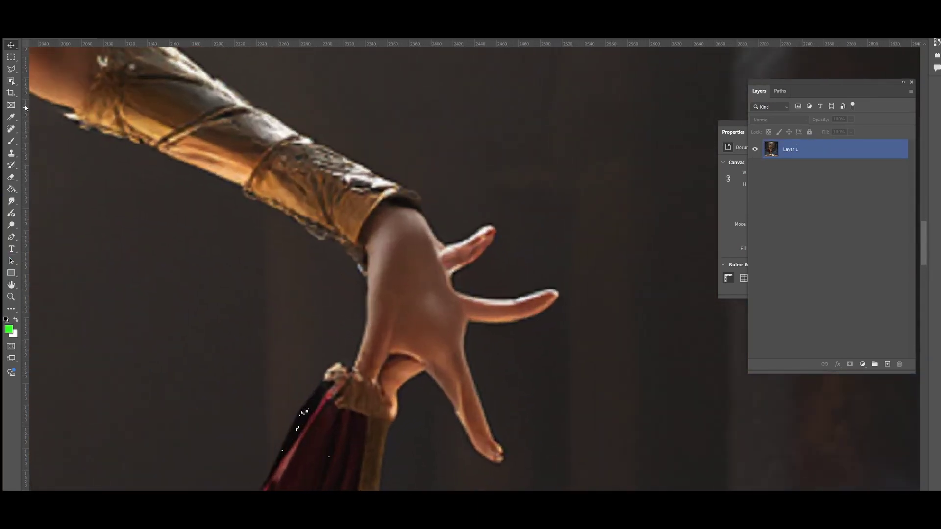
scroll(515, 315, up, 2)
mouse_move(583, 327)
mouse_down()
mouse_move(254, 192)
mouse_move(597, 323)
mouse_up()
scroll(602, 328, up, 2)
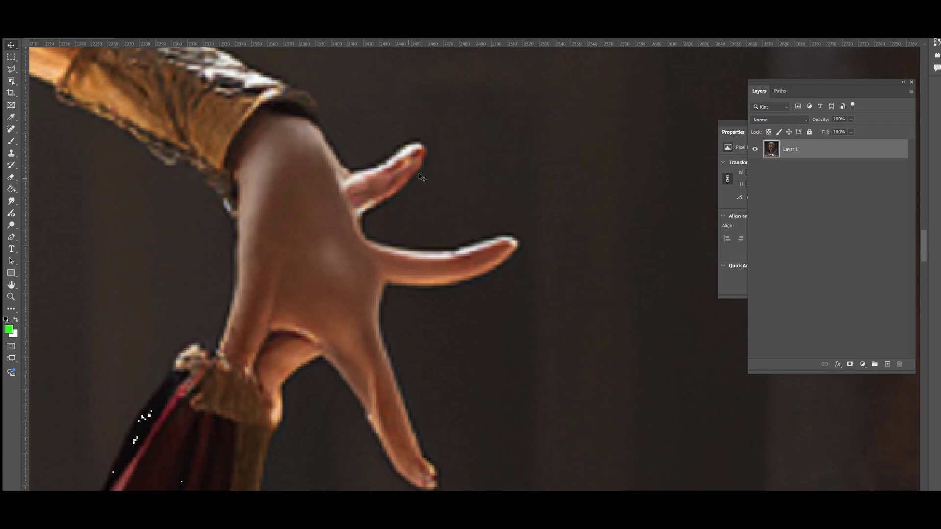
drag(490, 192, 532, 212)
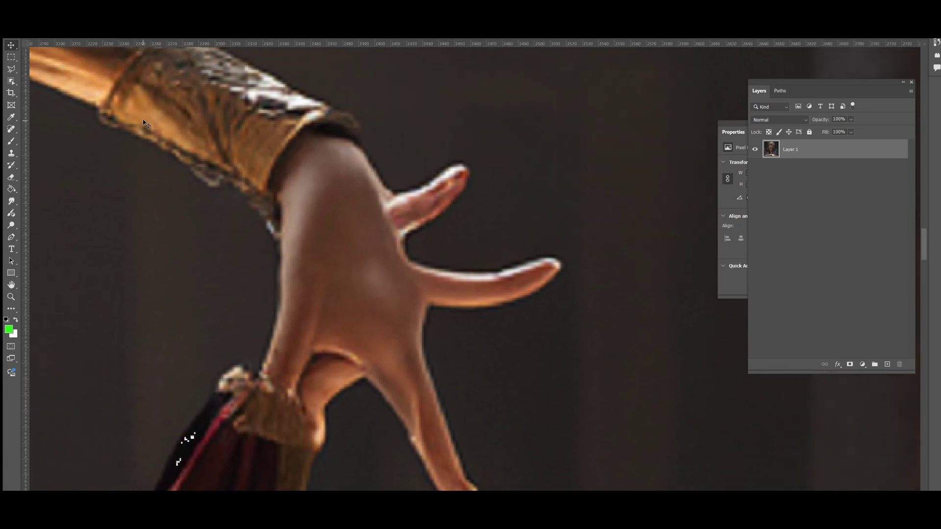
click(11, 141)
alt+click(496, 252)
mouse_move(467, 277)
mouse_down()
mouse_move(443, 299)
mouse_move(440, 269)
mouse_move(455, 263)
mouse_move(519, 301)
mouse_move(538, 298)
mouse_move(421, 215)
mouse_move(418, 231)
mouse_move(467, 175)
mouse_move(408, 181)
mouse_move(389, 161)
mouse_move(452, 300)
mouse_up()
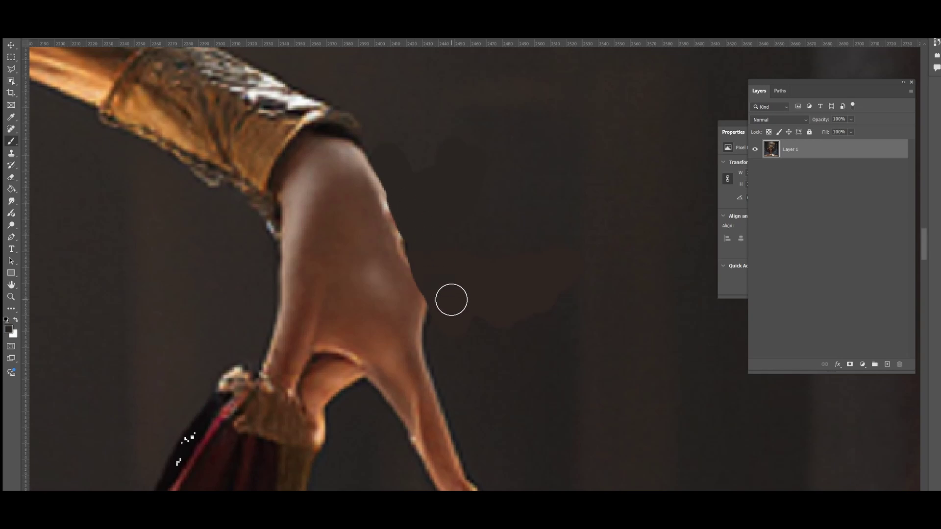
Paint out the outer fingers and ornaments of the dancer's other hand with the Brush, using dark background colours
scroll(483, 240, down, 3)
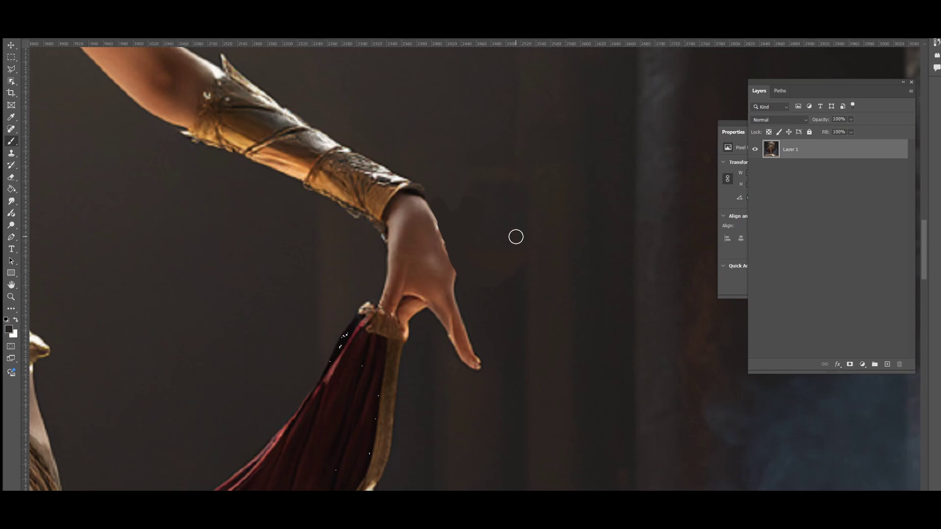
drag(350, 249, 385, 261)
drag(359, 303, 402, 273)
scroll(403, 272, down, 2)
scroll(403, 272, up, 3)
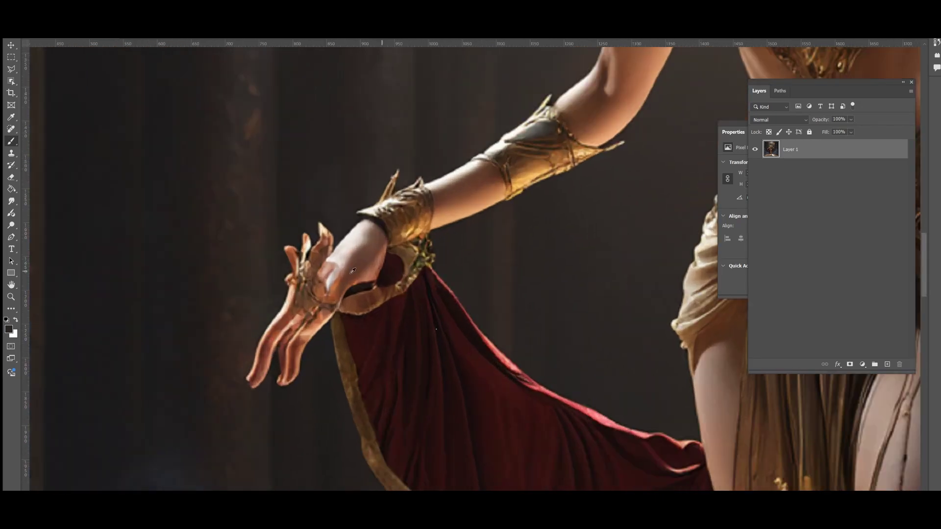
mouse_move(281, 272)
mouse_down()
mouse_move(321, 229)
mouse_move(267, 298)
mouse_move(345, 234)
mouse_move(284, 299)
mouse_move(318, 232)
mouse_move(292, 256)
mouse_up()
mouse_move(267, 326)
mouse_down()
mouse_move(274, 388)
mouse_move(267, 347)
mouse_move(242, 342)
mouse_move(248, 385)
mouse_move(289, 292)
mouse_up()
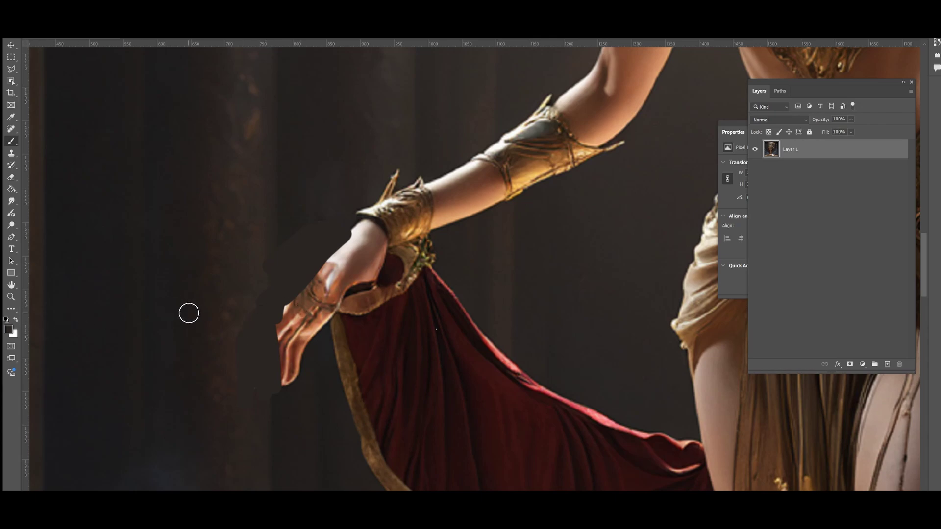
key(x)
drag(355, 282, 262, 321)
mouse_move(282, 361)
mouse_down()
mouse_move(254, 404)
mouse_move(320, 217)
mouse_move(399, 221)
mouse_move(196, 427)
mouse_up()
mouse_move(327, 429)
mouse_down()
mouse_move(243, 374)
mouse_move(183, 389)
mouse_up()
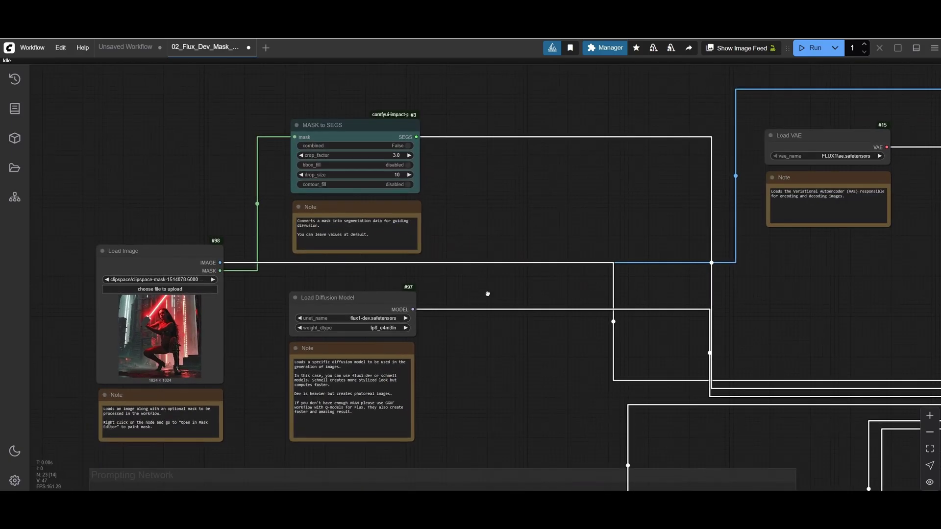
Switch back to ComfyUI and trace the Load Diffusion Model node's output to the model input of Detailer (SEGS)
drag(349, 249, 376, 233)
click(373, 280)
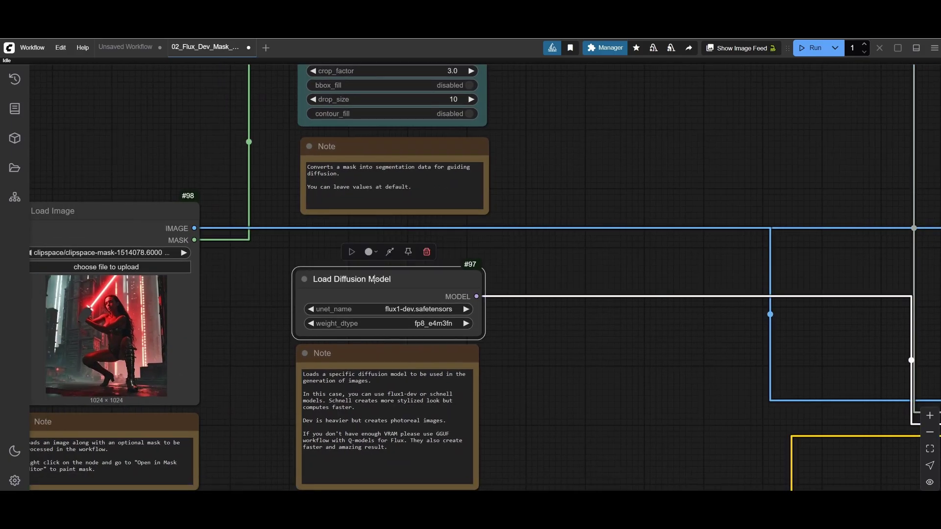
scroll(660, 369, down, 2)
drag(660, 370, 509, 324)
scroll(508, 323, down, 1)
drag(760, 352, 406, 266)
click(749, 259)
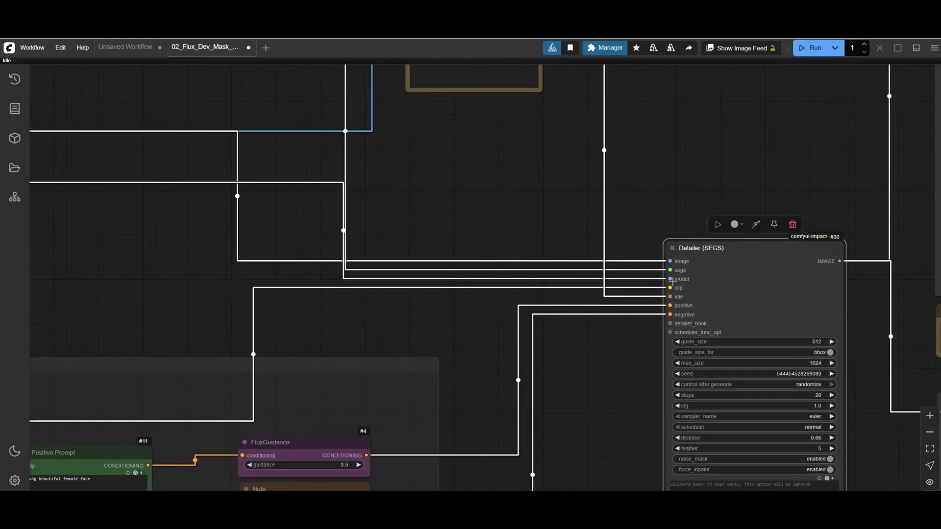
Examine the Load VAE node, its note and its link to the vae input of Detailer (SEGS)
drag(358, 94, 454, 241)
scroll(455, 242, down, 1)
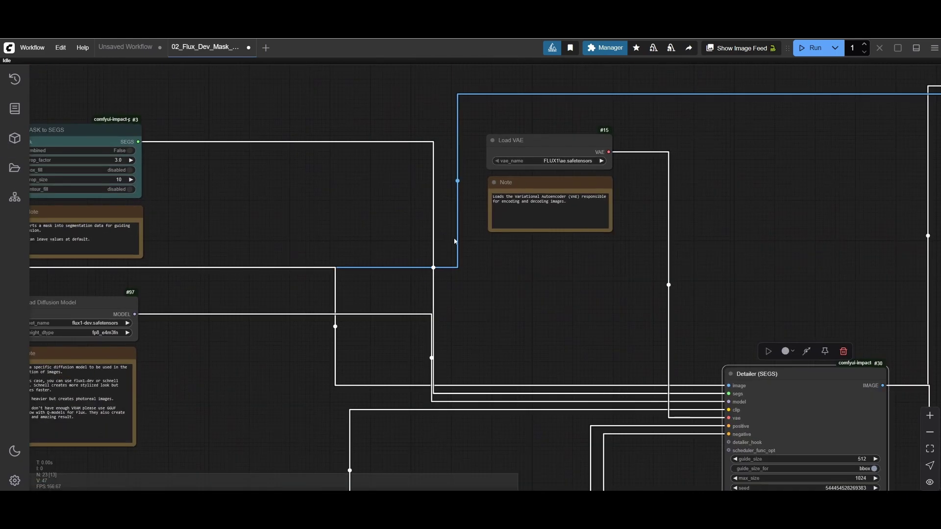
click(552, 145)
drag(579, 154, 540, 155)
scroll(557, 256, up, 3)
drag(595, 235, 544, 238)
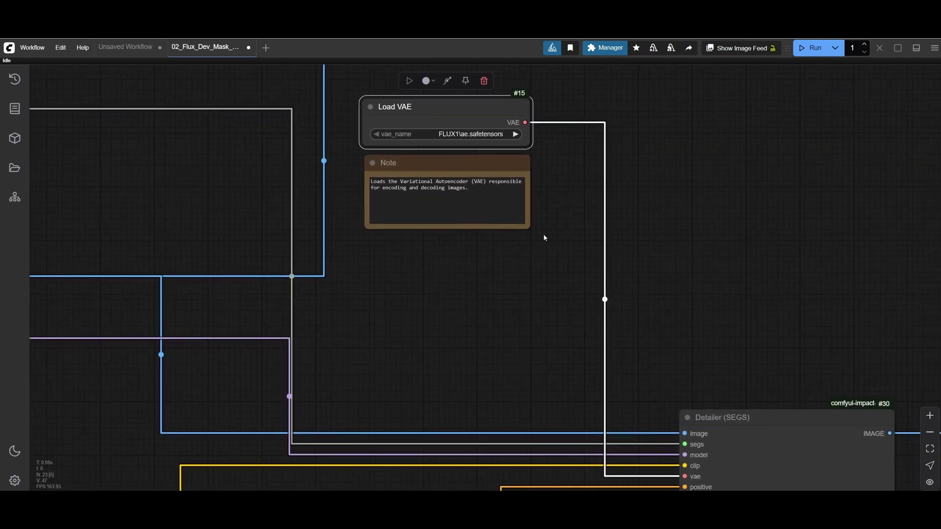
Examine the DualCLIPLoader (GGUF) node, its note and its CLIP link to Detailer (SEGS)
drag(602, 283, 512, 140)
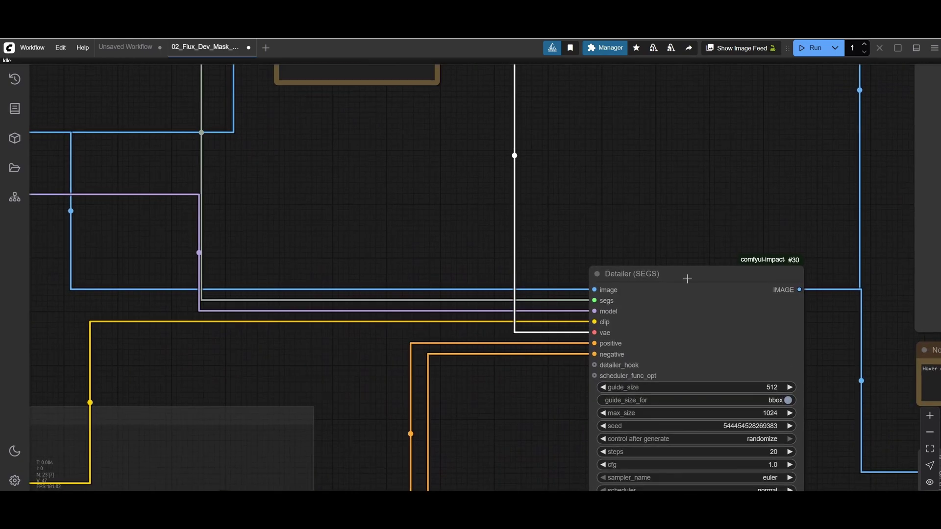
click(688, 280)
drag(365, 197, 558, 308)
scroll(558, 309, down, 4)
drag(375, 422, 538, 153)
drag(274, 407, 431, 337)
scroll(431, 337, up, 3)
drag(391, 300, 437, 431)
scroll(436, 431, up, 4)
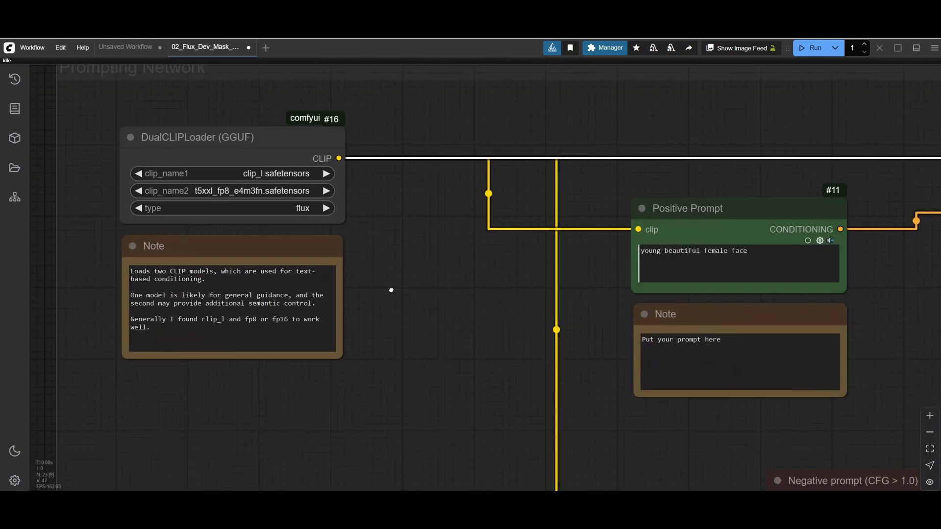
drag(391, 290, 429, 329)
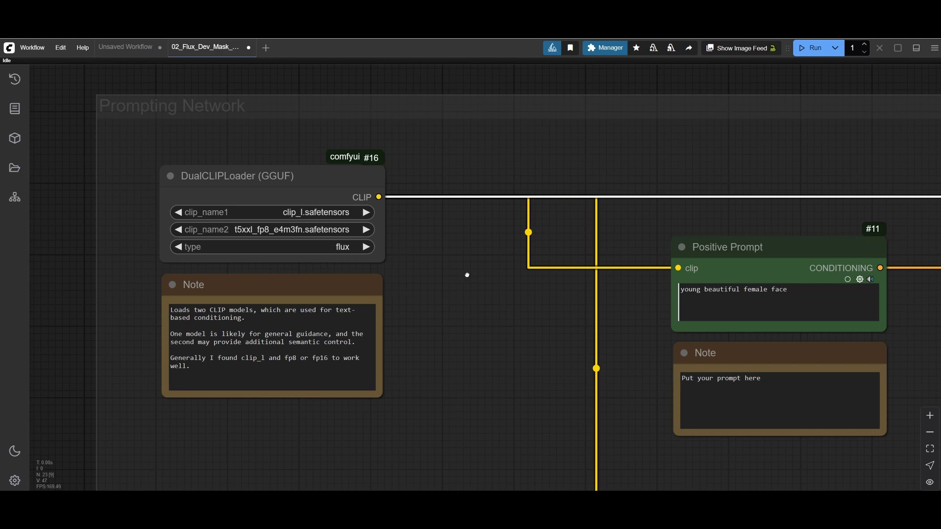
Replace the text of the Positive Prompt node with "2 hands, 5 fingers"
drag(569, 303, 479, 314)
click(708, 299)
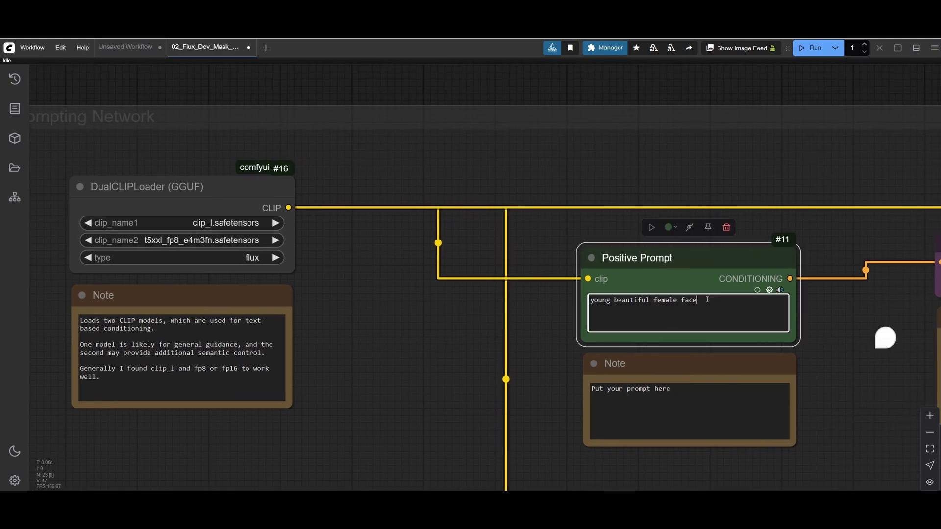
drag(708, 299, 555, 289)
drag(477, 327, 346, 317)
click(521, 191)
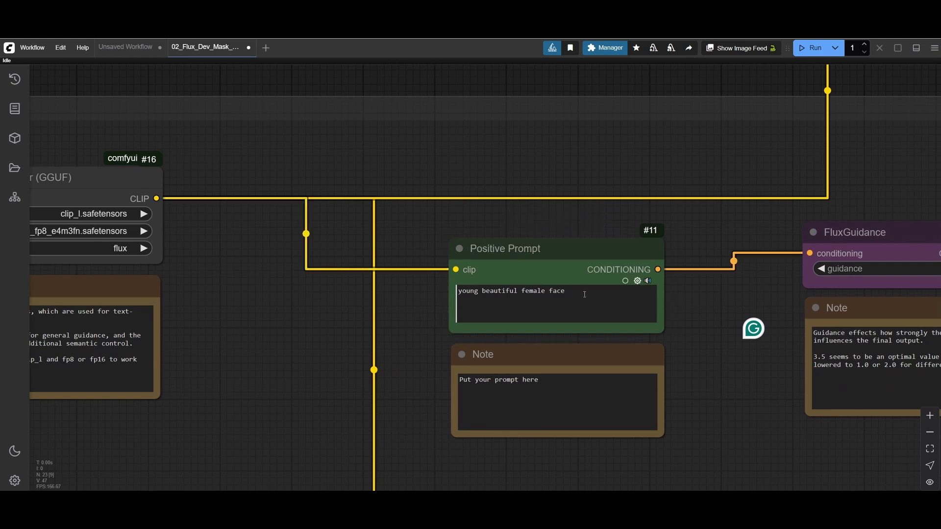
scroll(584, 294, up, 3)
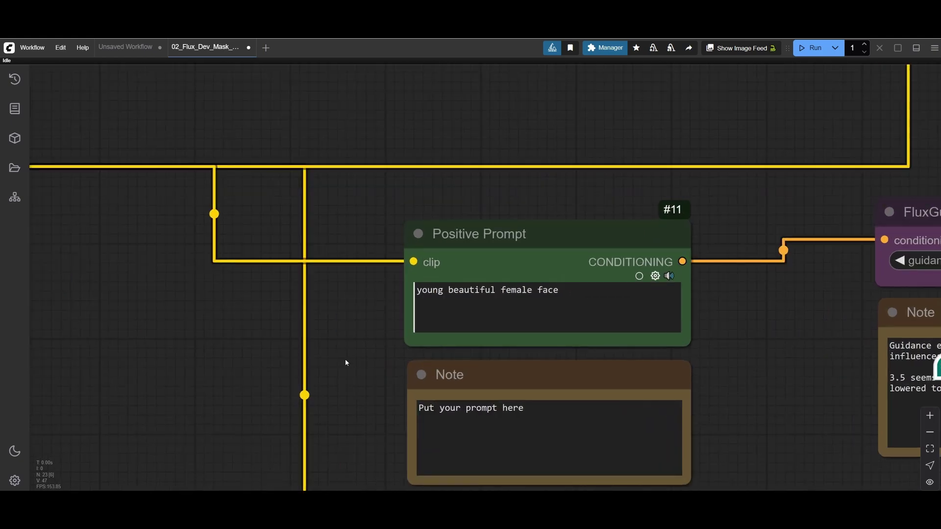
drag(586, 294, 397, 290)
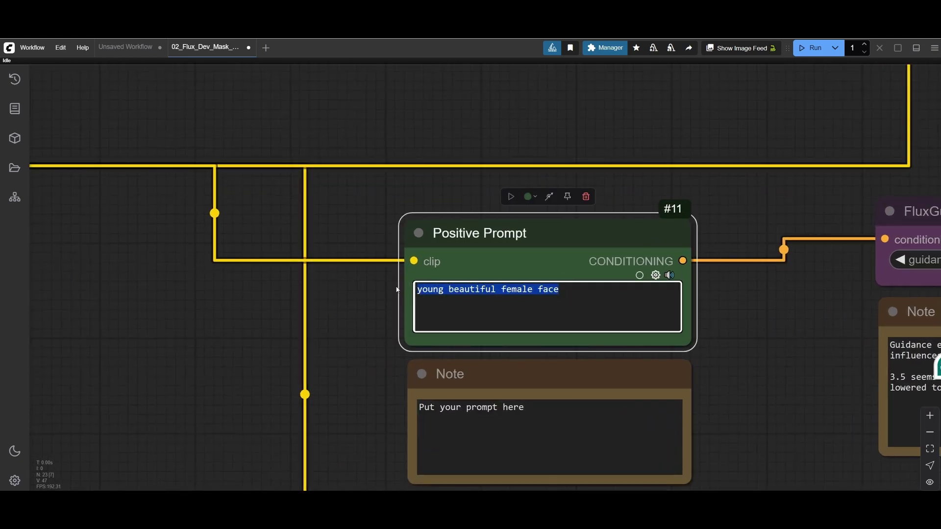
text(2 hands, )
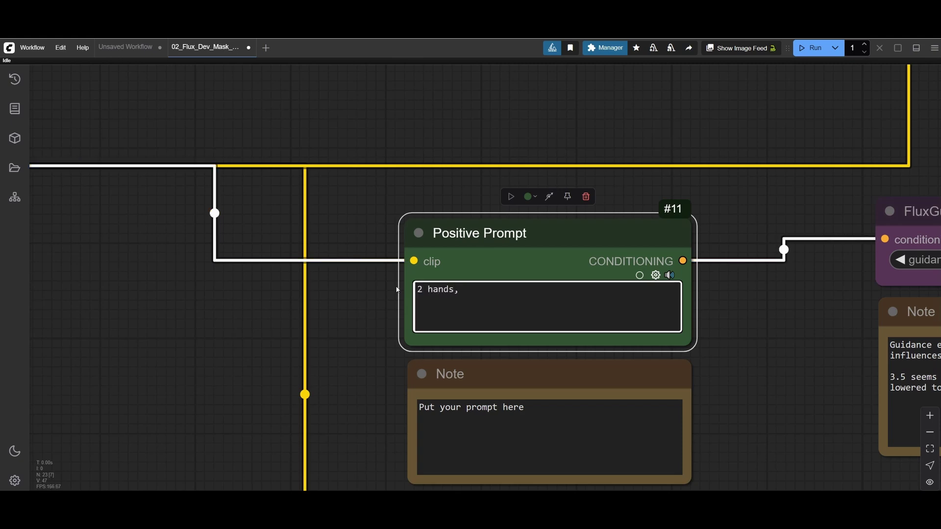
text(5 finger)
Trace the FluxGuidance node after the Positive Prompt to the positive input of Detailer (SEGS)
drag(765, 373, 430, 203)
scroll(507, 328, down, 4)
scroll(430, 203, down, 2)
click(587, 167)
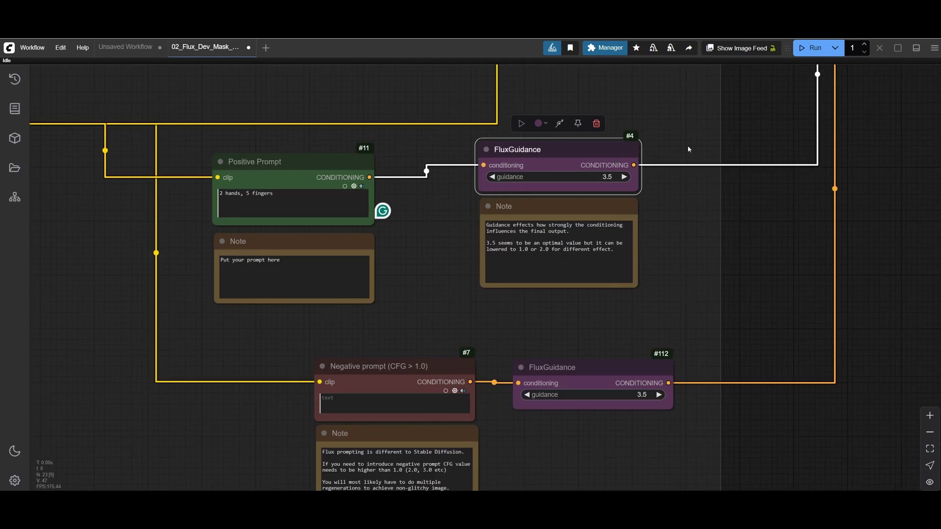
drag(650, 168, 413, 314)
scroll(413, 315, down, 2)
drag(540, 237, 502, 256)
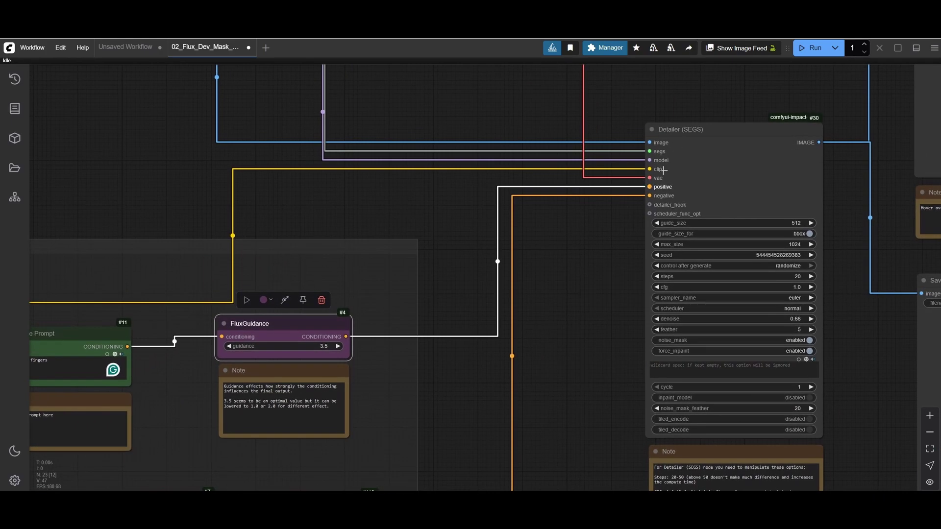
click(716, 129)
Trace the Negative prompt node through its FluxGuidance to the negative input of Detailer (SEGS)
drag(566, 307, 676, 71)
click(286, 290)
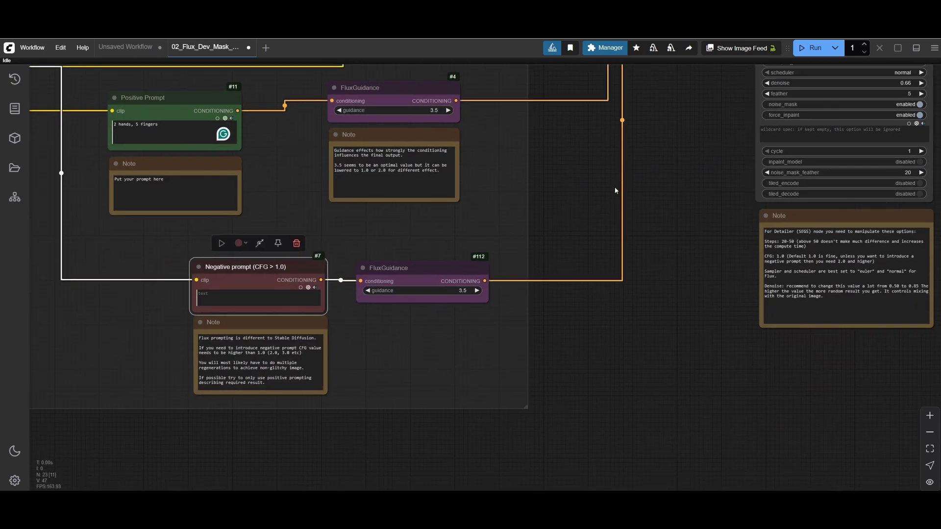
drag(616, 190, 554, 301)
drag(603, 241, 562, 279)
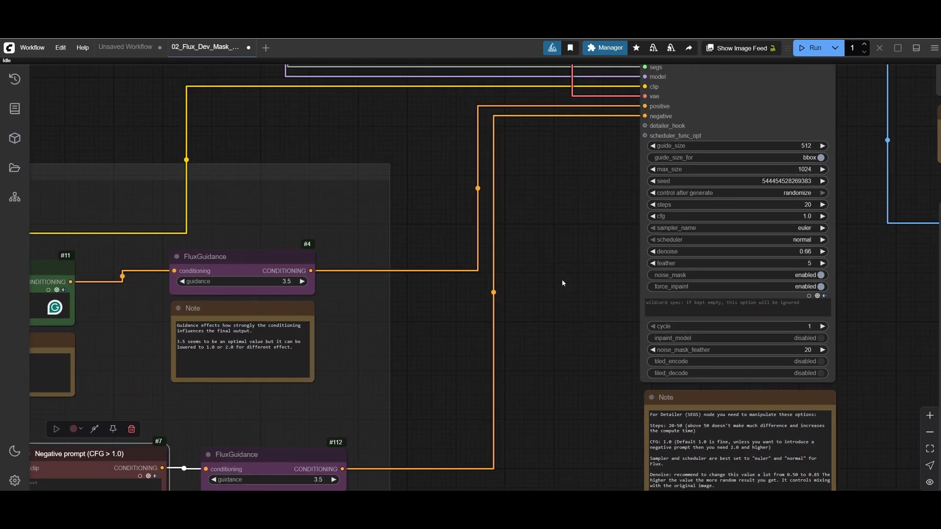
Set the steps value of the Detailer (SEGS) node to 20
scroll(397, 229, up, 5)
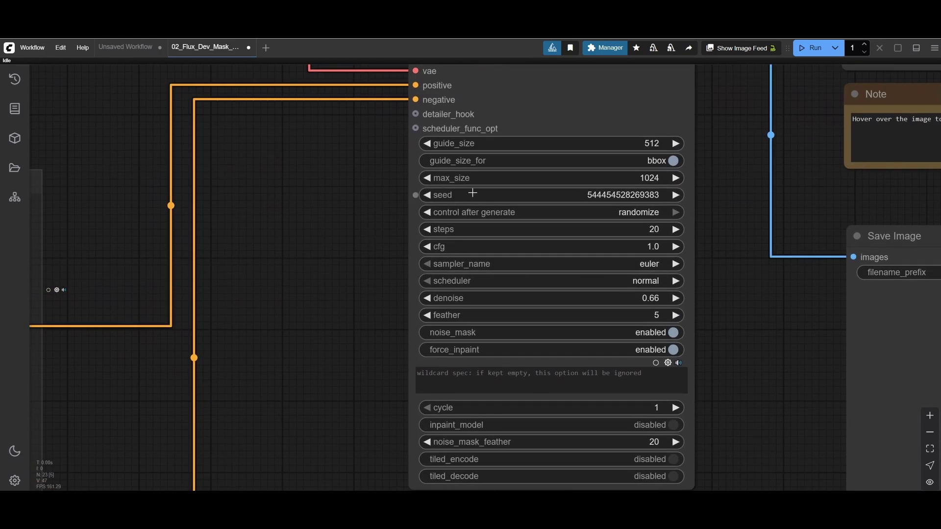
drag(337, 269, 293, 273)
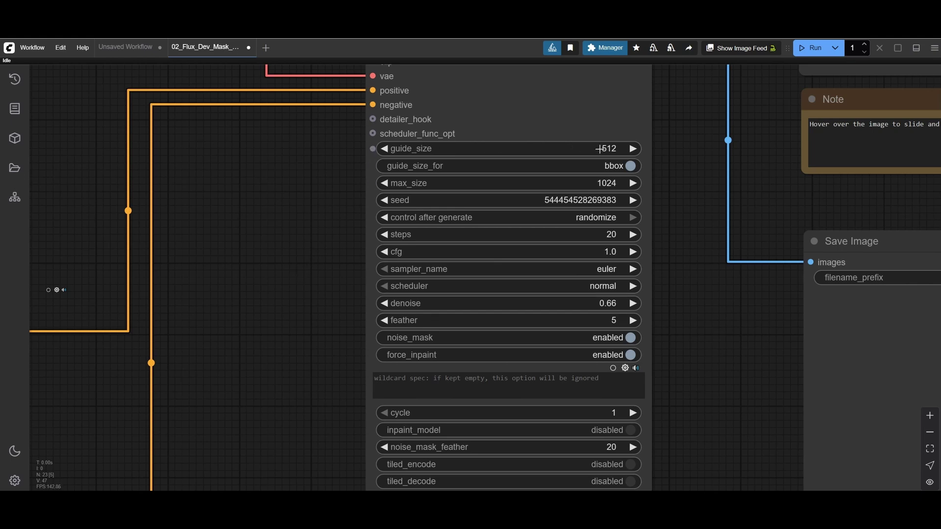
drag(528, 241, 530, 240)
click(530, 240)
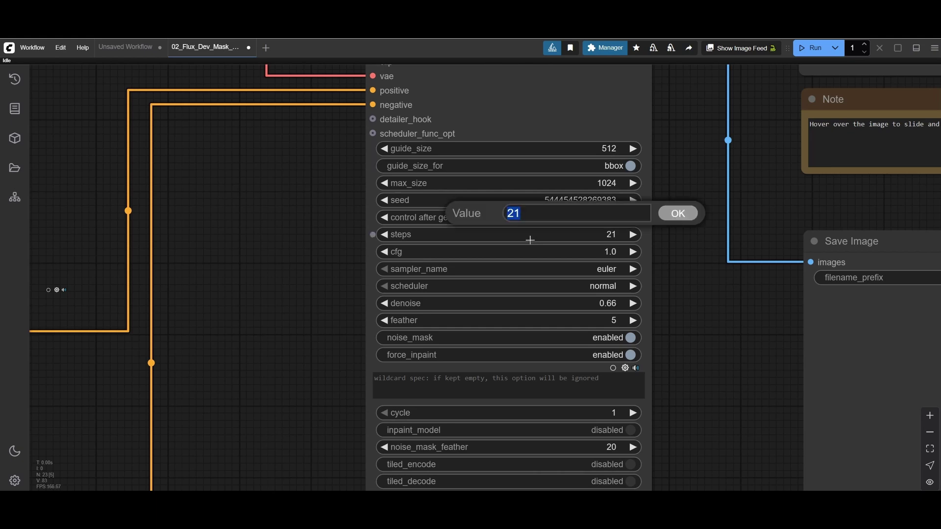
text(20)
key(Return)
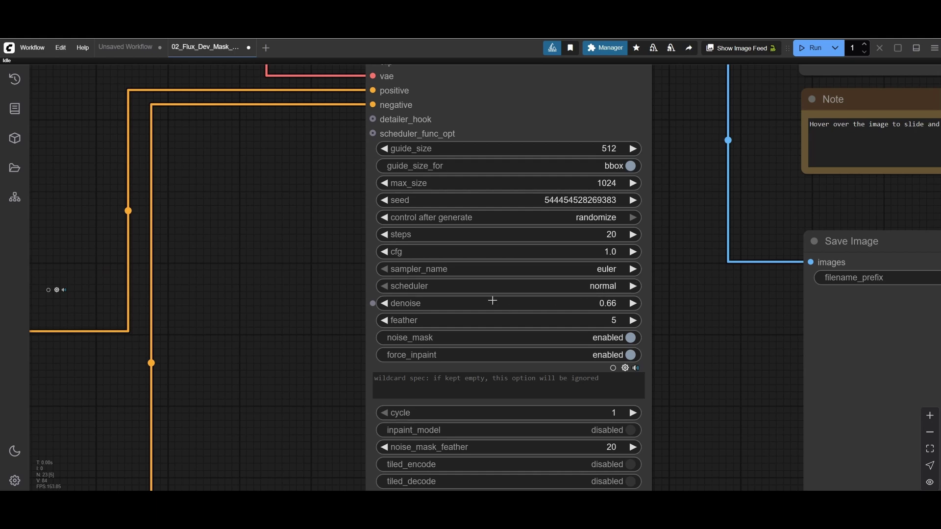
drag(514, 304, 513, 303)
key(ctrl+z)
drag(505, 302, 501, 304)
key(ctrl+z)
drag(499, 301, 508, 305)
drag(515, 298, 507, 298)
Review the Image Comparer (rgthree) node with its inputs and note, and look over the whole workflow
scroll(509, 300, down, 10)
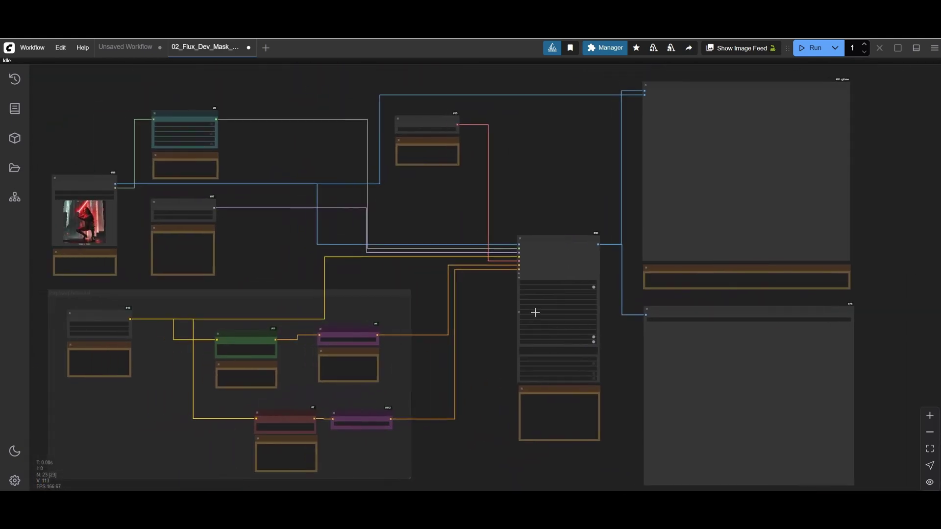
scroll(611, 273, up, 10)
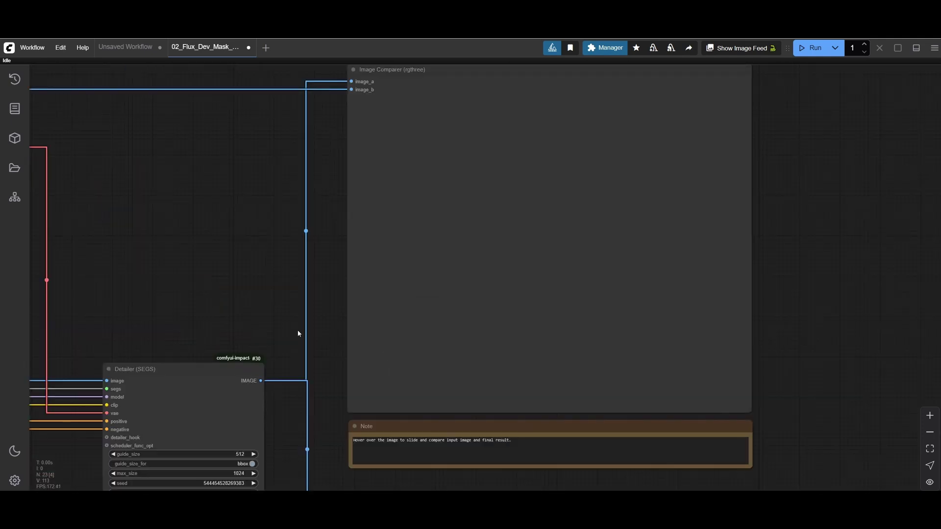
scroll(554, 254, down, 8)
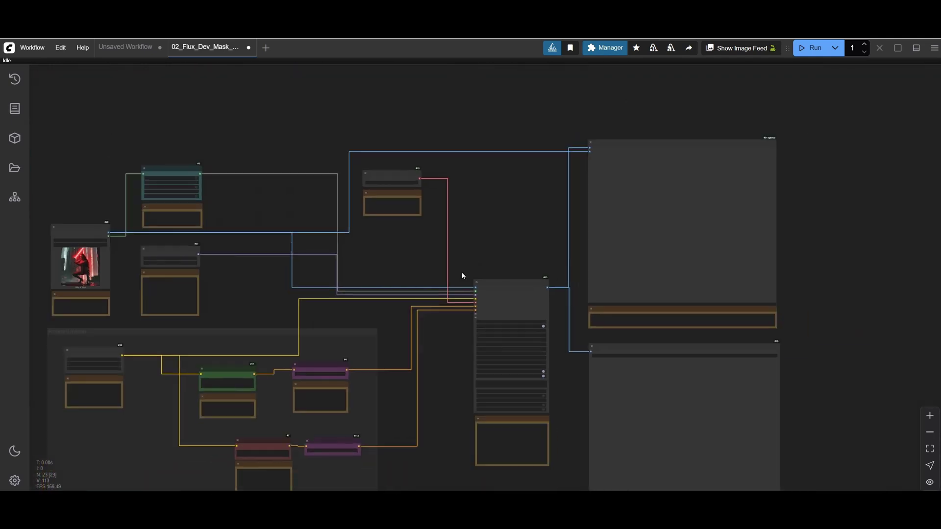
drag(496, 203, 478, 234)
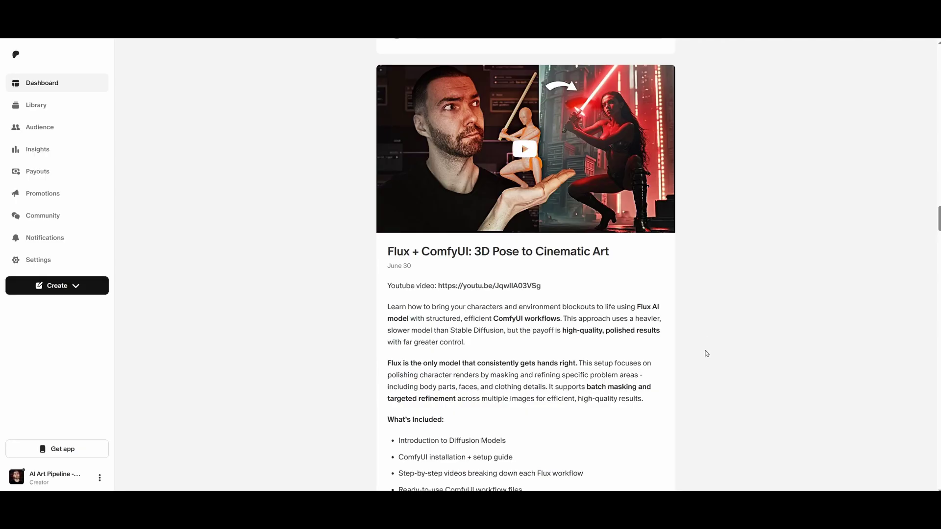
Switch to the Patreon page and read through the post "Flux + ComfyUI: 3D Pose to Cinematic Art"
scroll(705, 354, down, 14)
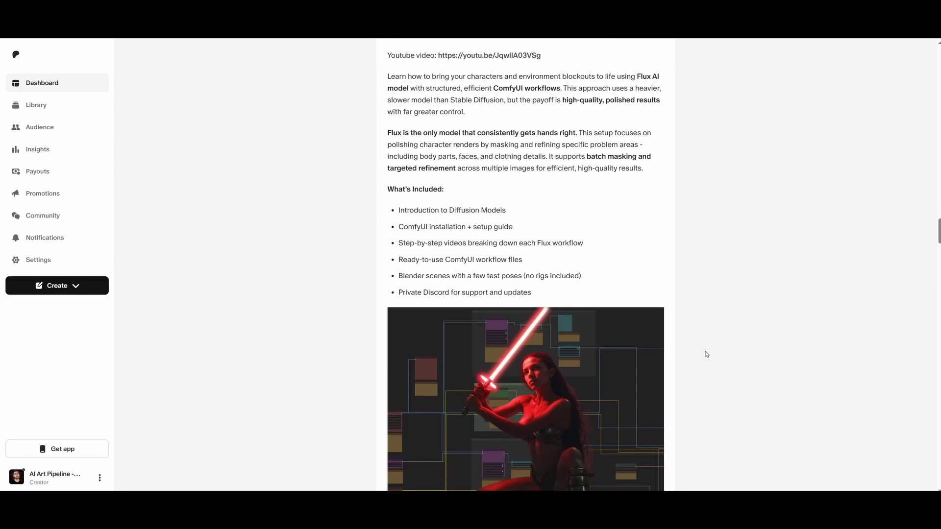
scroll(700, 385, down, 5)
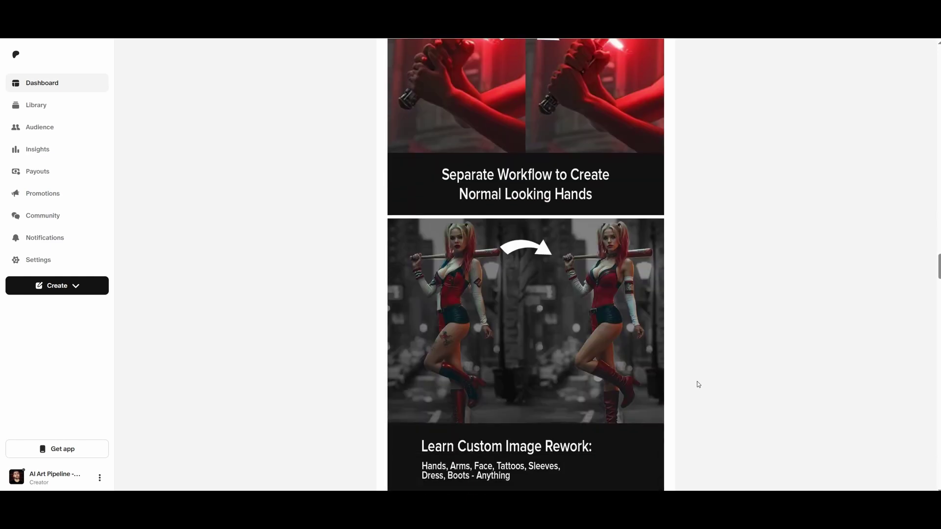
scroll(693, 408, down, 5)
scroll(694, 408, down, 8)
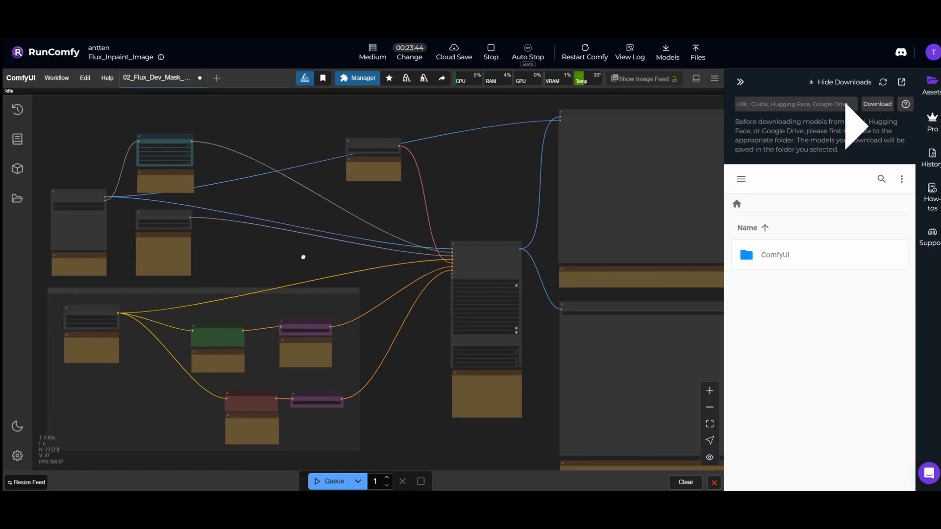
Switch to ComfyUI on RunComfy and upload canny_res_01927_.png in the Load Image node
drag(304, 257, 322, 267)
scroll(187, 216, up, 3)
drag(186, 216, 471, 272)
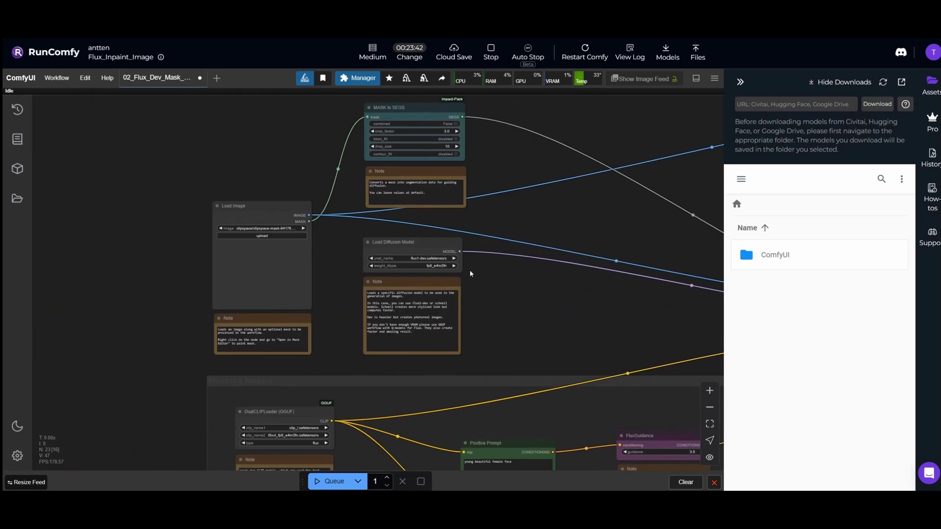
scroll(463, 269, up, 5)
scroll(232, 223, up, 1)
drag(232, 222, 422, 201)
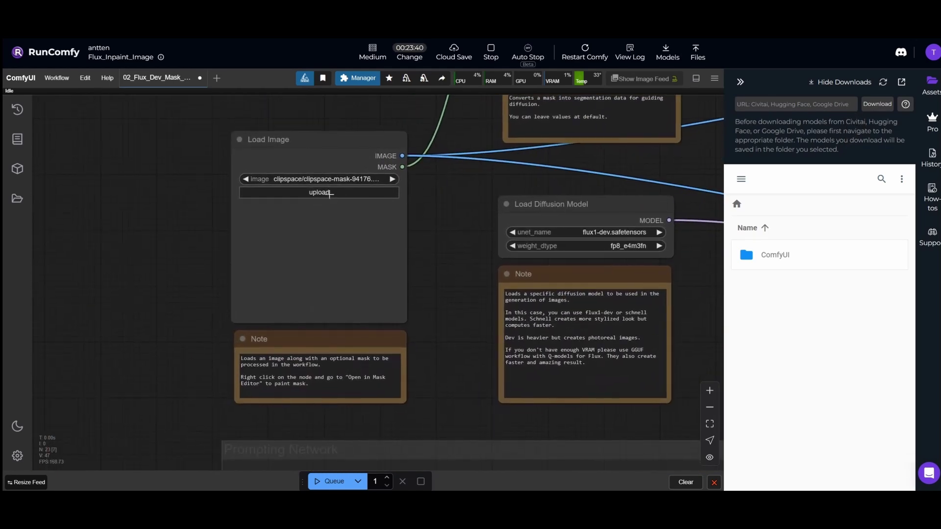
click(319, 193)
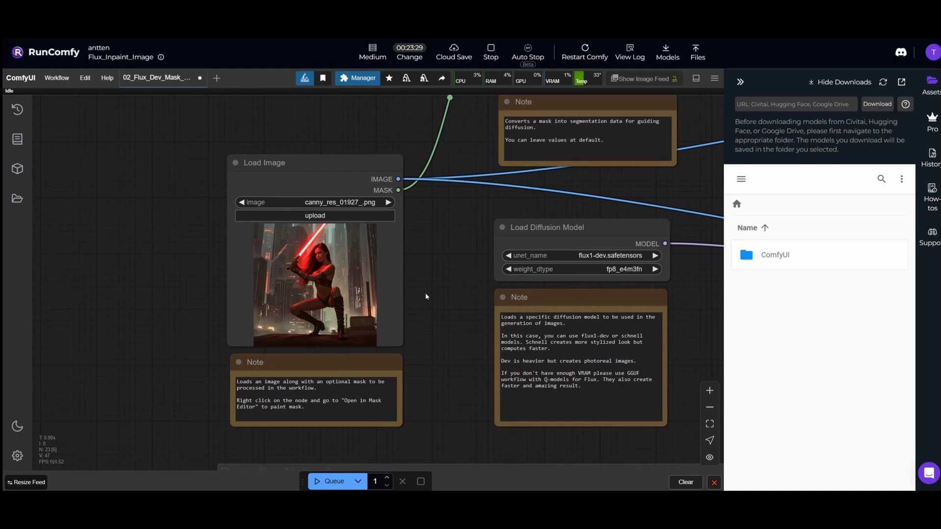
Open the Load Image picture in MaskEditor, paint a mask over the woman's hands on the hilt and save it
scroll(426, 296, up, 10)
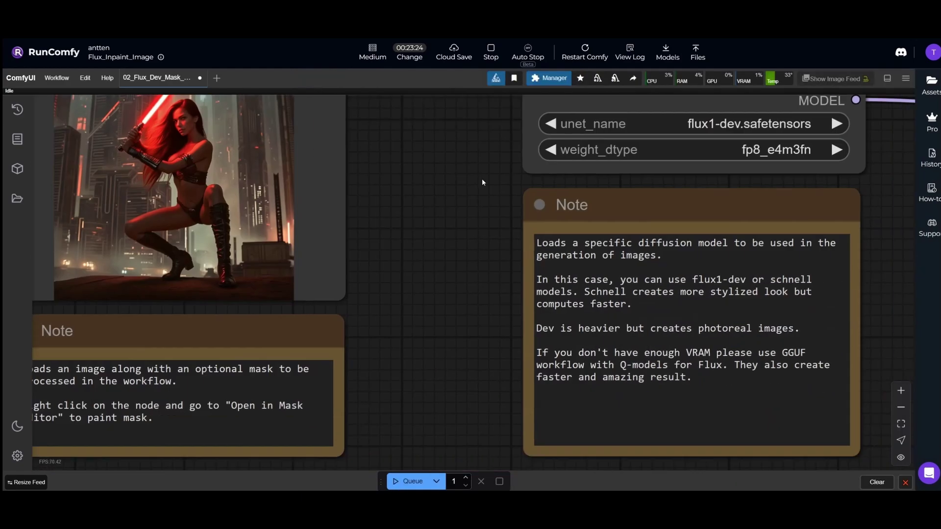
scroll(483, 180, down, 3)
drag(689, 240, 629, 154)
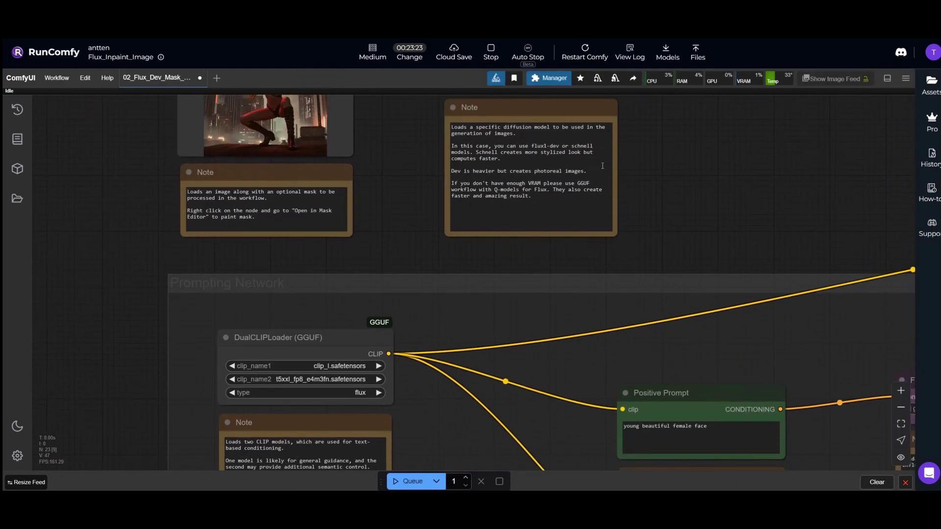
drag(380, 104, 506, 237)
scroll(506, 237, up, 2)
scroll(515, 260, up, 5)
drag(490, 186, 615, 301)
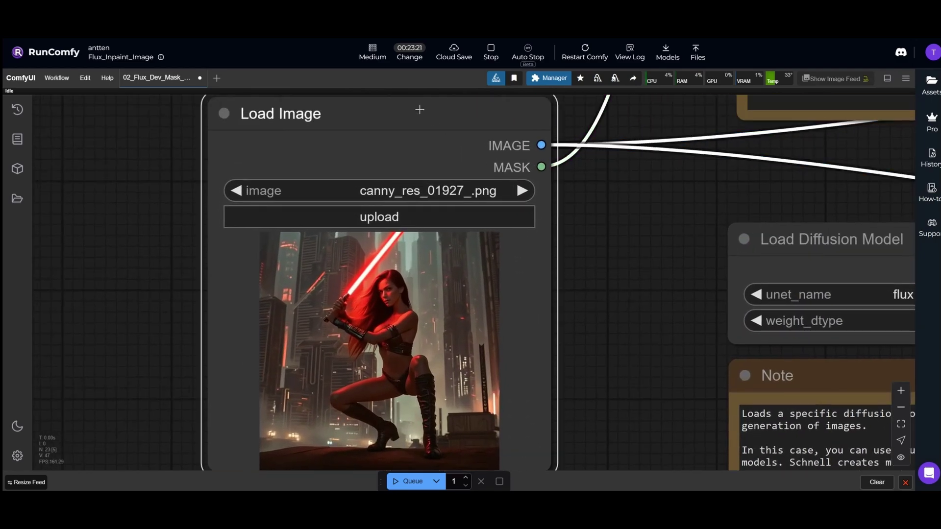
right_click(431, 111)
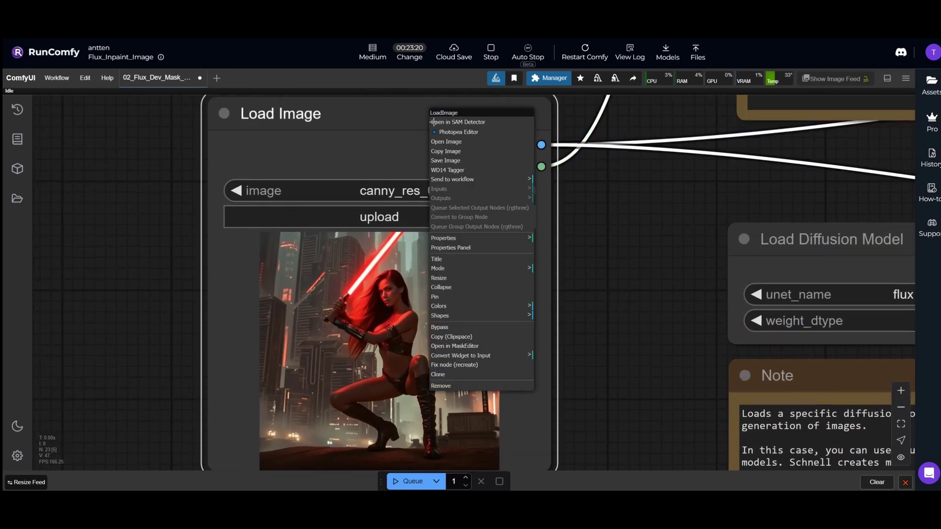
click(486, 347)
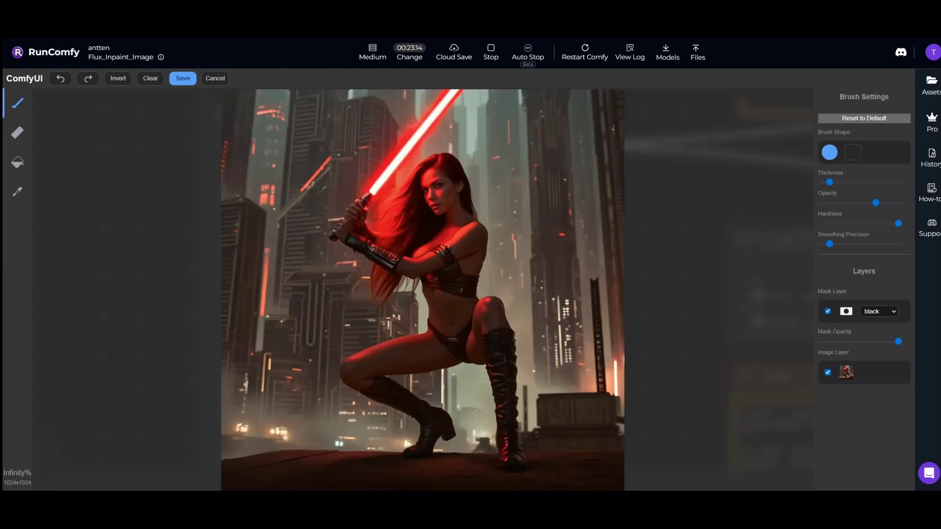
mouse_move(352, 211)
mouse_down()
mouse_move(354, 221)
mouse_move(357, 201)
mouse_move(337, 221)
mouse_move(340, 240)
mouse_move(354, 225)
mouse_up()
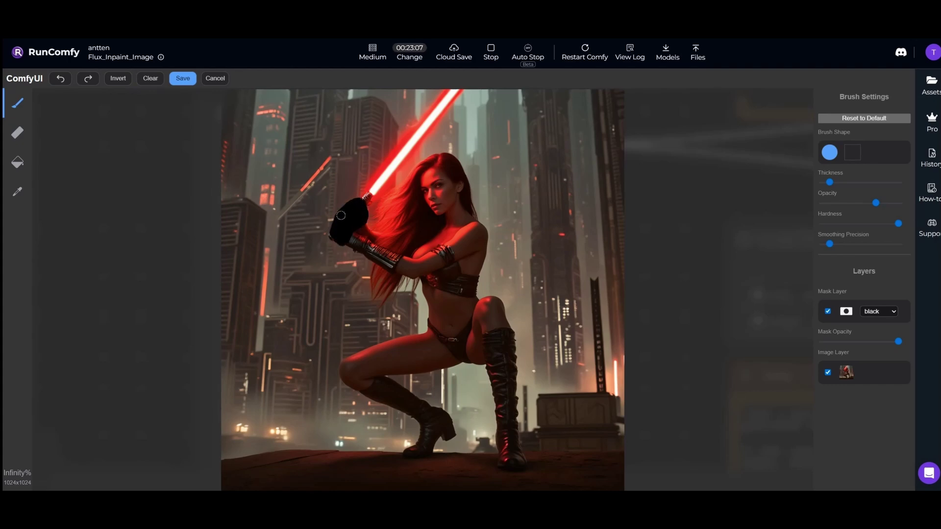
mouse_move(334, 228)
mouse_down()
mouse_move(350, 210)
mouse_move(363, 212)
mouse_move(354, 229)
mouse_move(338, 233)
mouse_move(343, 216)
mouse_move(334, 223)
mouse_up()
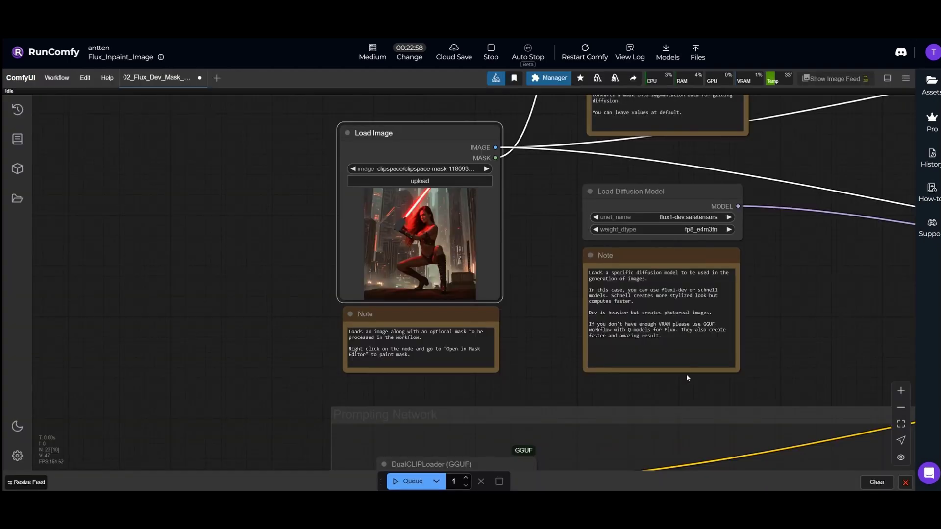
Replace the text in the Positive Prompt node with "2 hands holding sabre, 5 fingers"
drag(753, 294, 657, 328)
scroll(658, 328, down, 5)
drag(805, 342, 494, 202)
drag(645, 318, 336, 292)
drag(336, 392, 594, 294)
scroll(594, 294, up, 2)
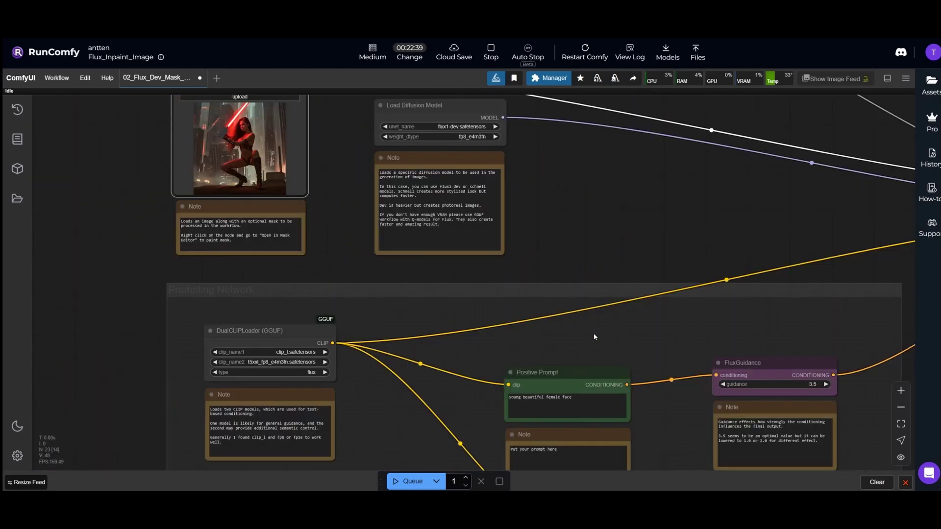
drag(594, 337, 545, 207)
scroll(539, 240, up, 7)
drag(541, 269, 398, 264)
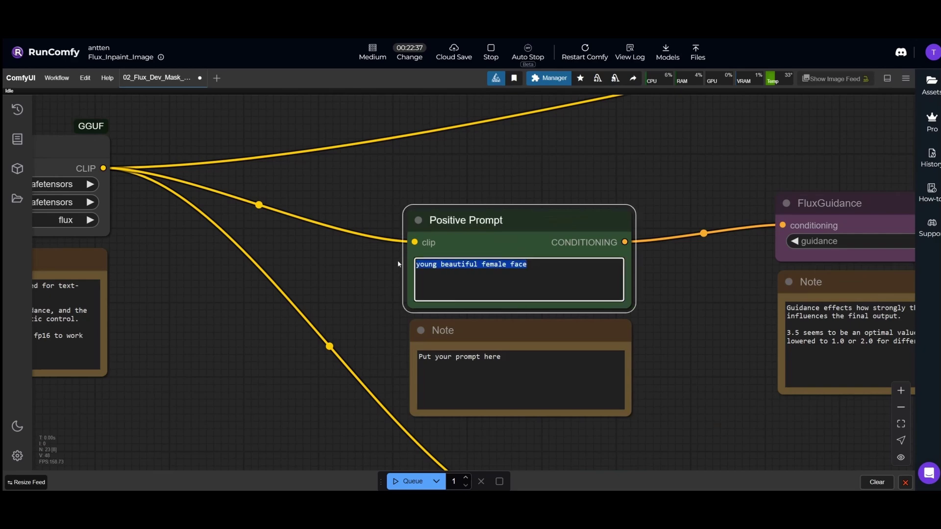
text(5 finger)
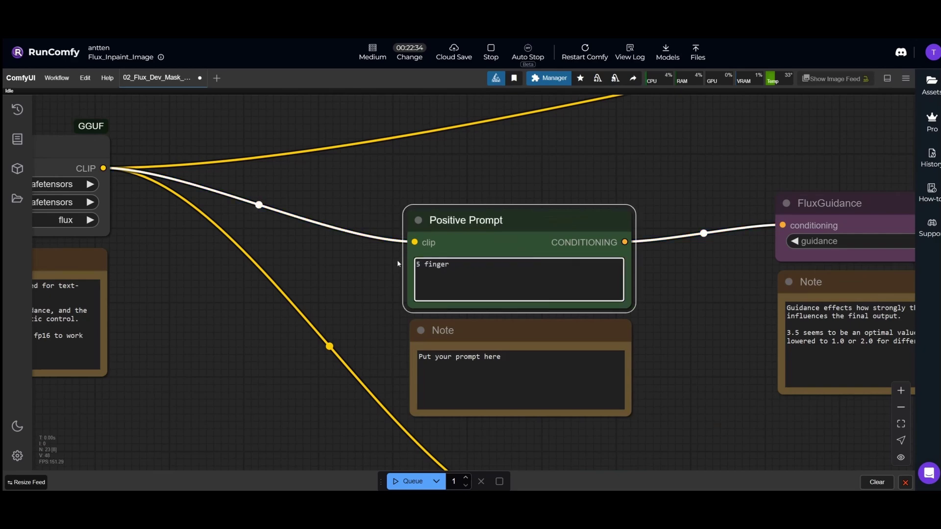
text(s)
key(Home)
text(2 hands)
text(, )
text( holding sab)
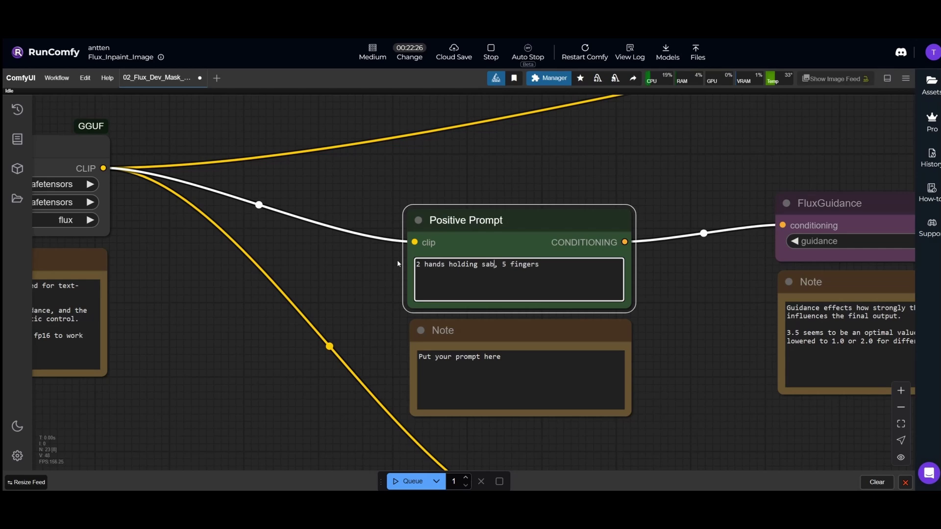
text(re)
click(641, 166)
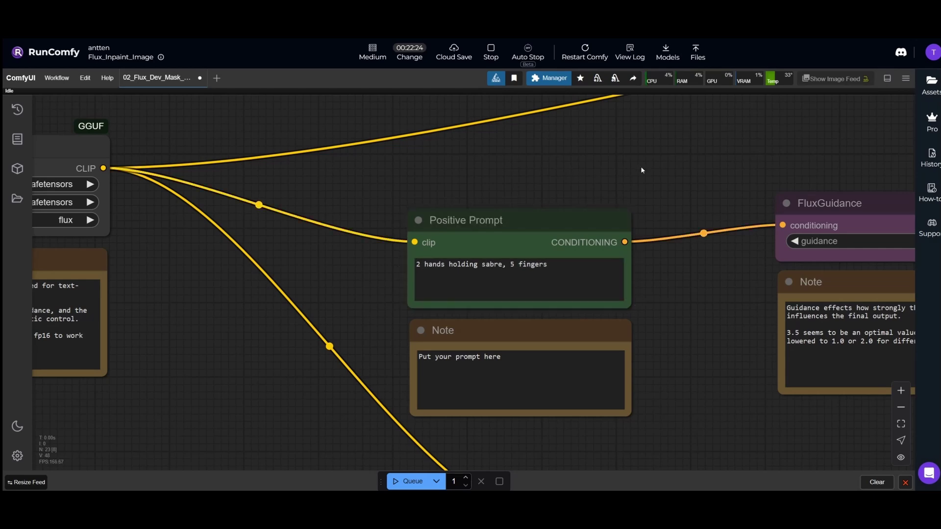
Queue the workflow and inspect the generated hands up close in the Image Comparer node
drag(659, 161, 568, 189)
scroll(568, 189, down, 4)
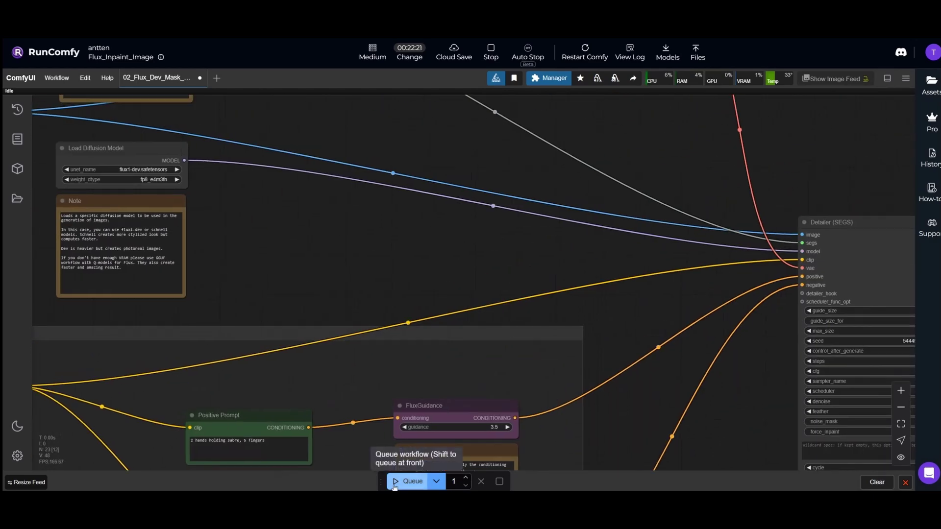
scroll(518, 255, down, 8)
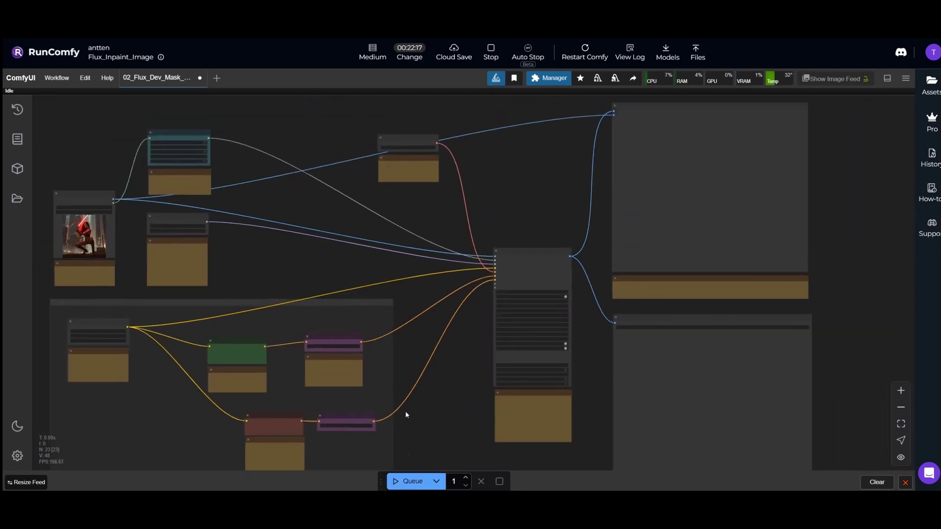
click(411, 481)
scroll(464, 302, up, 2)
scroll(481, 290, up, 3)
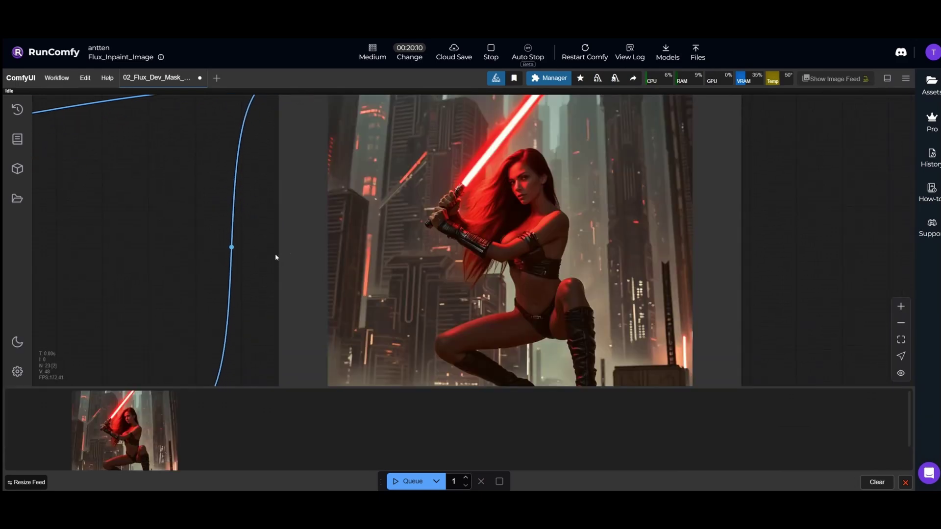
scroll(275, 254, up, 3)
scroll(340, 252, up, 1)
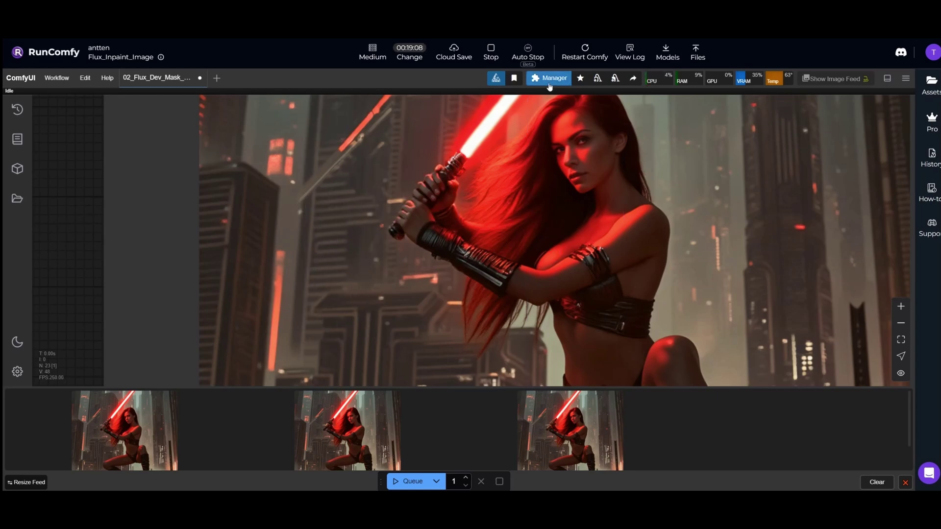
Queue the workflow again and pick a run mode from the queue options
click(407, 481)
click(436, 482)
click(418, 446)
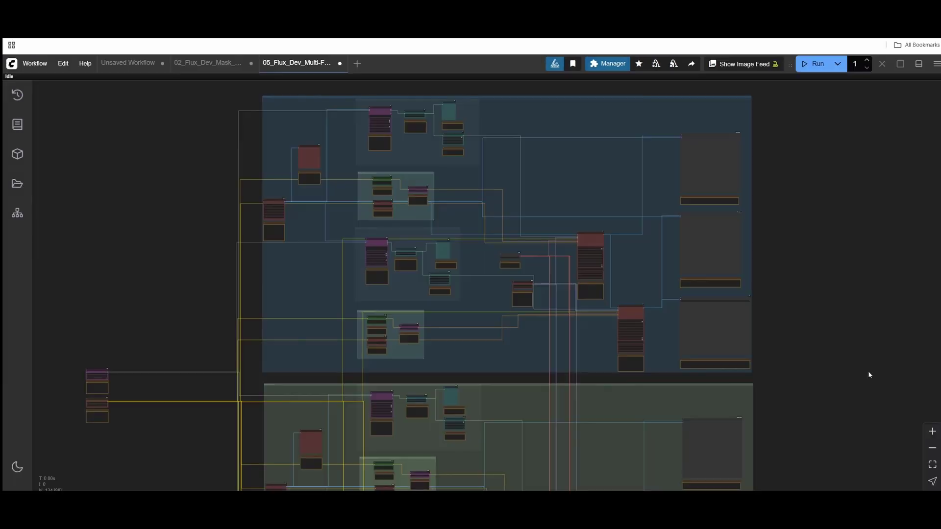
Switch to the local ComfyUI window and look over the node groups of the 05_Flux_Dev_Multi-F… workflow
scroll(663, 326, up, 5)
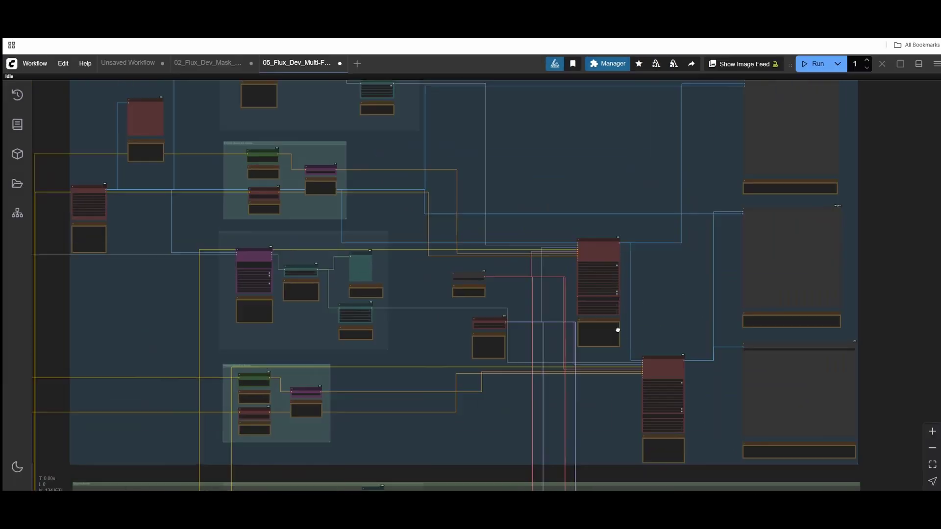
drag(618, 330, 691, 382)
drag(491, 334, 653, 170)
drag(641, 450, 681, 207)
drag(708, 469, 609, 133)
drag(725, 400, 653, 181)
drag(700, 266, 564, 407)
drag(534, 263, 513, 466)
drag(576, 206, 559, 490)
drag(544, 185, 535, 393)
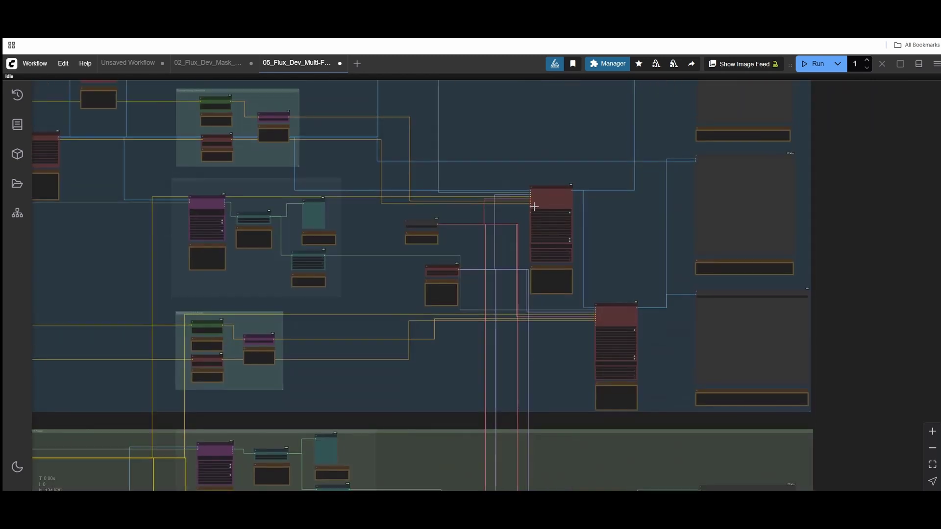
drag(535, 207, 583, 297)
scroll(591, 313, up, 1)
drag(466, 235, 537, 226)
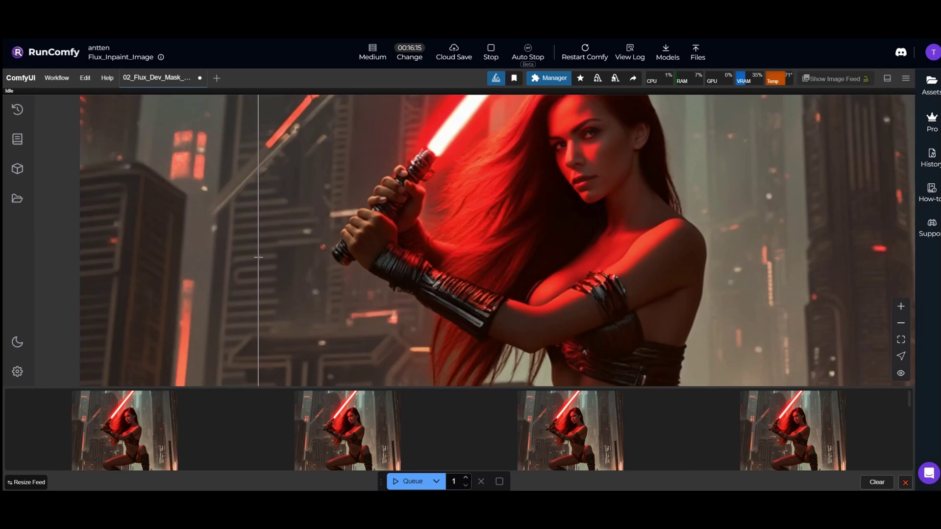
Return to ComfyUI on RunComfy and run the workflow two more times to get new hand variations
key(ctrl+Return)
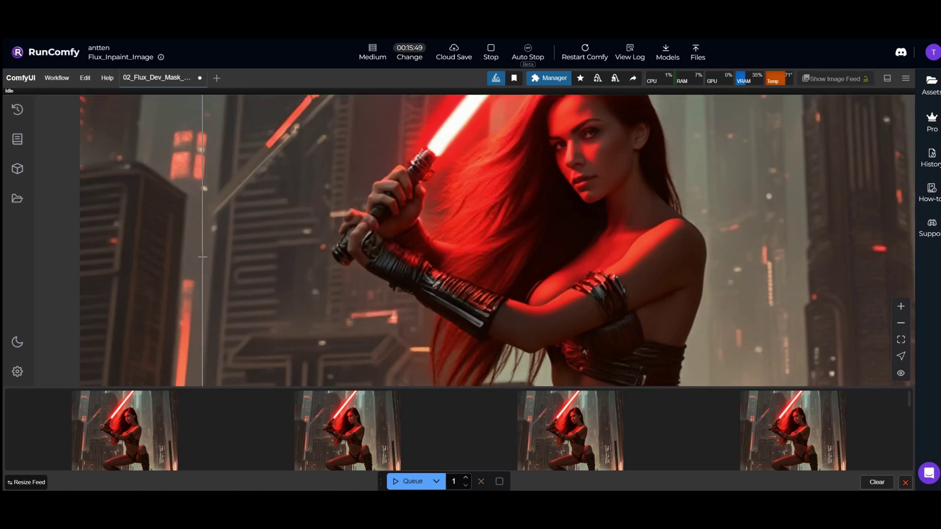
key(ctrl+Return)
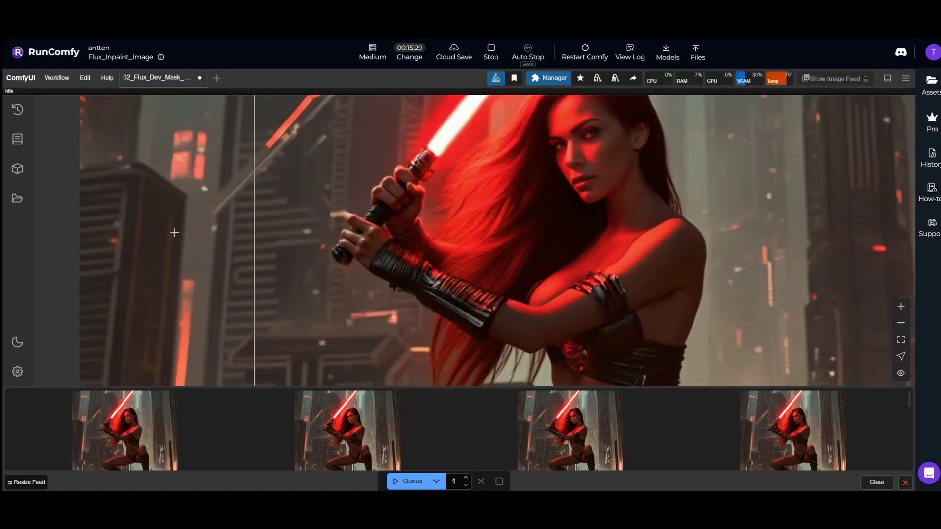
Set the denoise value of the Detailer (SEGS) node to 0.76 and return to the image comparison
drag(165, 230, 371, 208)
scroll(328, 314, down, 8)
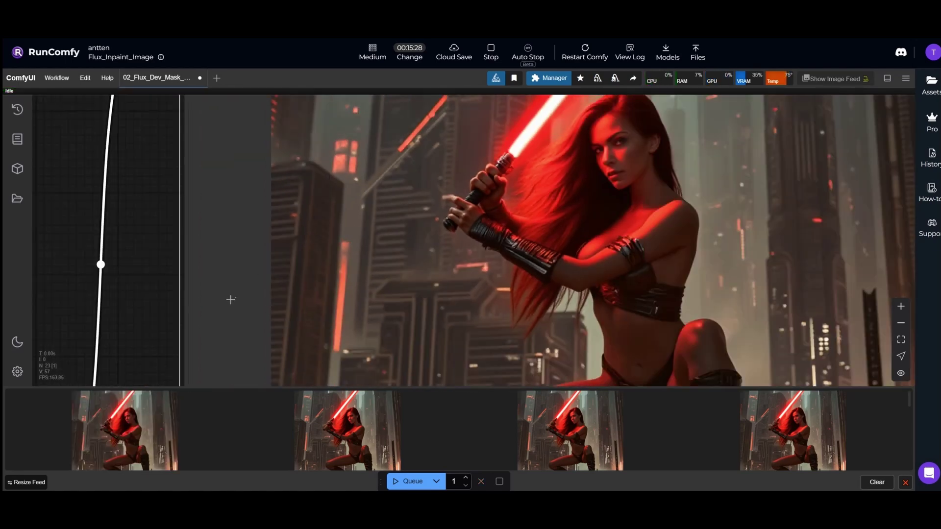
drag(231, 301, 563, 113)
drag(355, 290, 648, 110)
drag(669, 306, 593, 194)
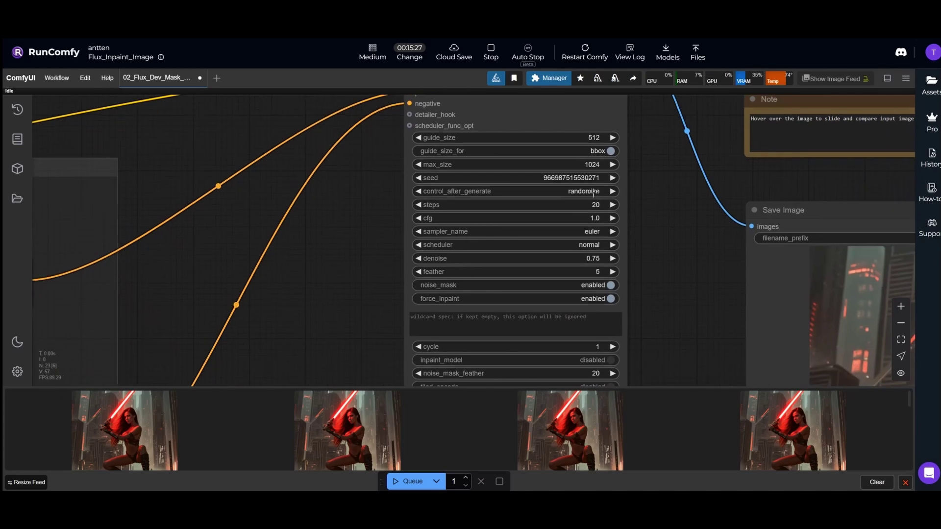
click(594, 259)
text(.76)
key(Return)
drag(818, 134, 546, 297)
scroll(546, 296, up, 3)
drag(703, 210, 560, 316)
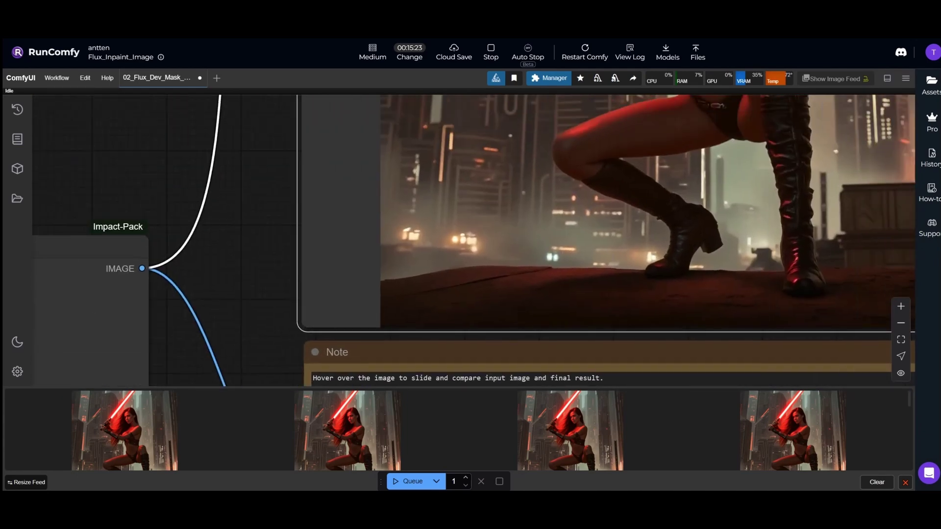
Open the RunComfy Assets browser and look through the generated images in the ComfyUI output folder
click(932, 83)
double_click(821, 265)
scroll(828, 338, down, 10)
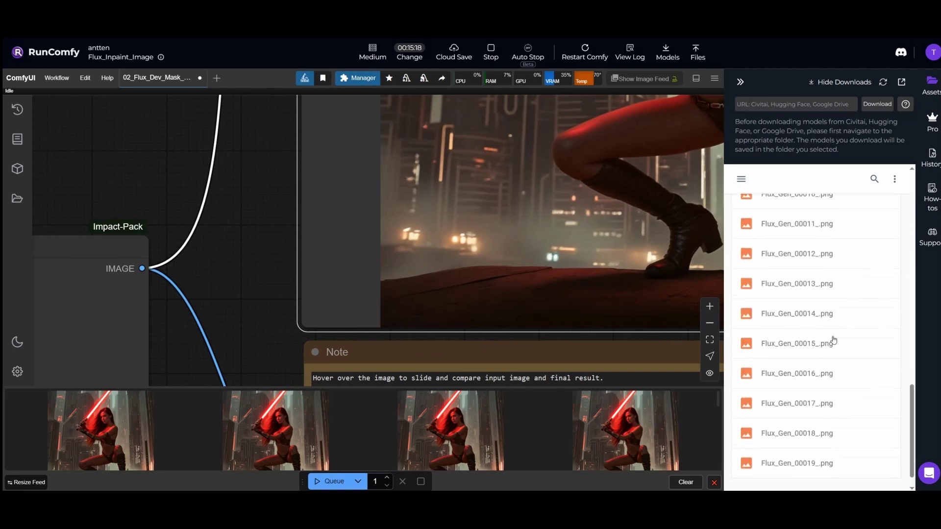
scroll(825, 369, up, 10)
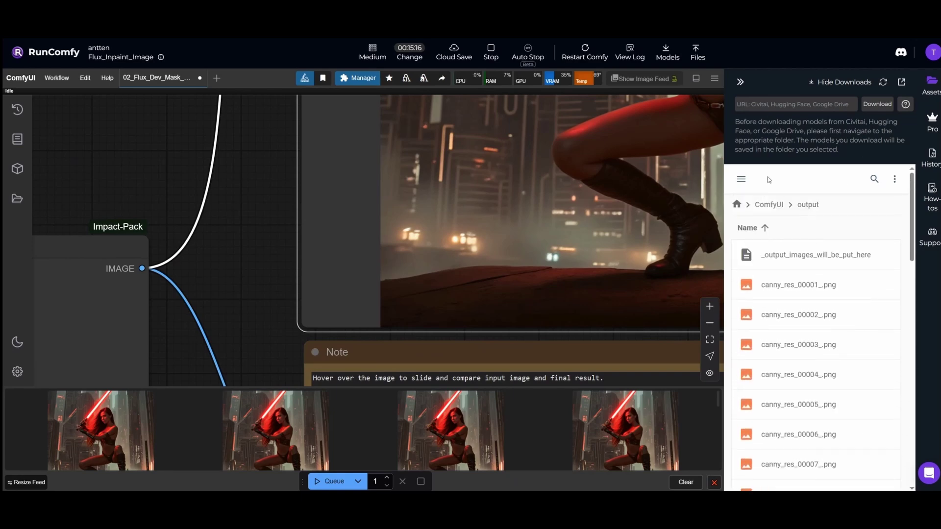